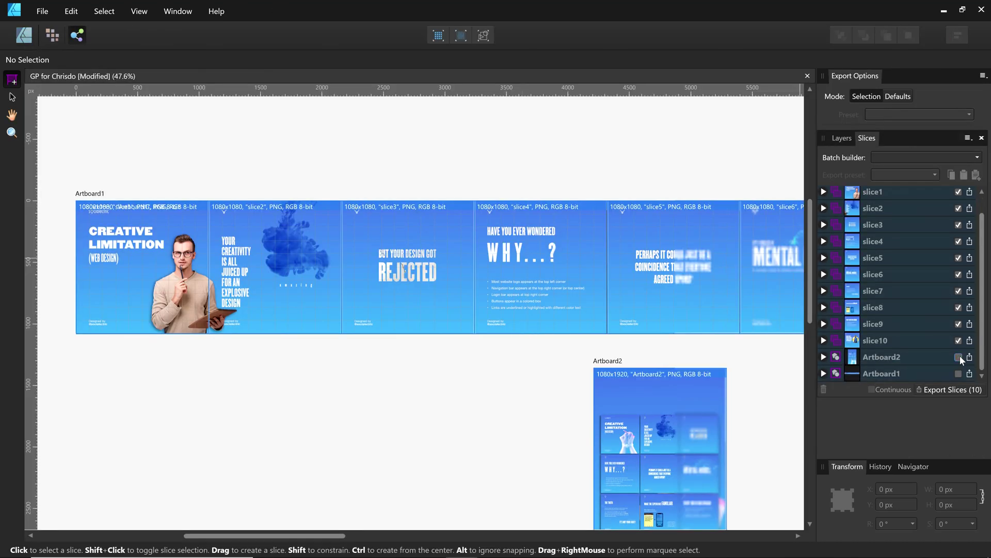
Export the ten carousel slices and return to the Designer workspace
{"action": "left_click", "coordinate": [357, 382]}
{"action": "left_click", "coordinate": [532, 389]}
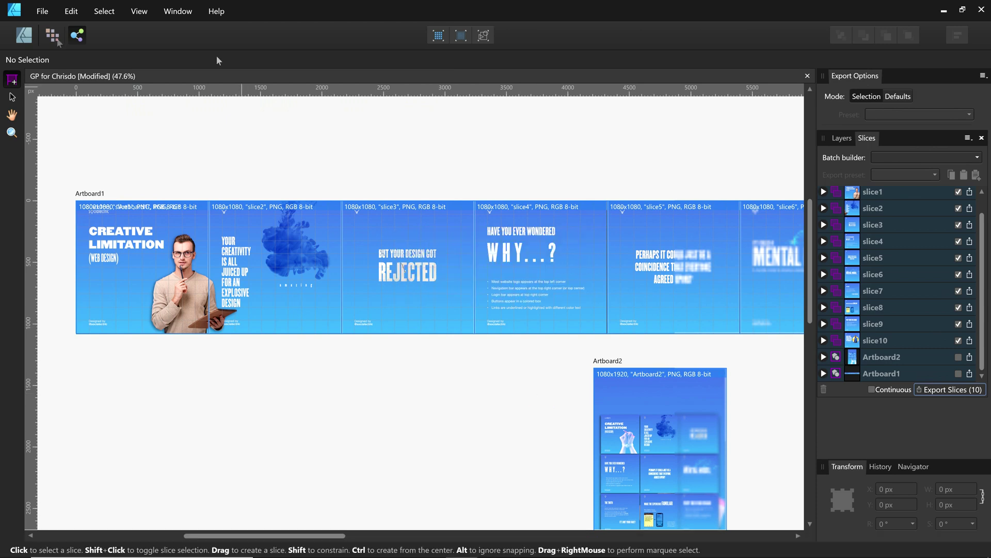
{"action": "left_click", "coordinate": [31, 38]}
Open the file 9 images showcase Template.afdesign from the Carousel Template folder
{"action": "left_click", "coordinate": [43, 11]}
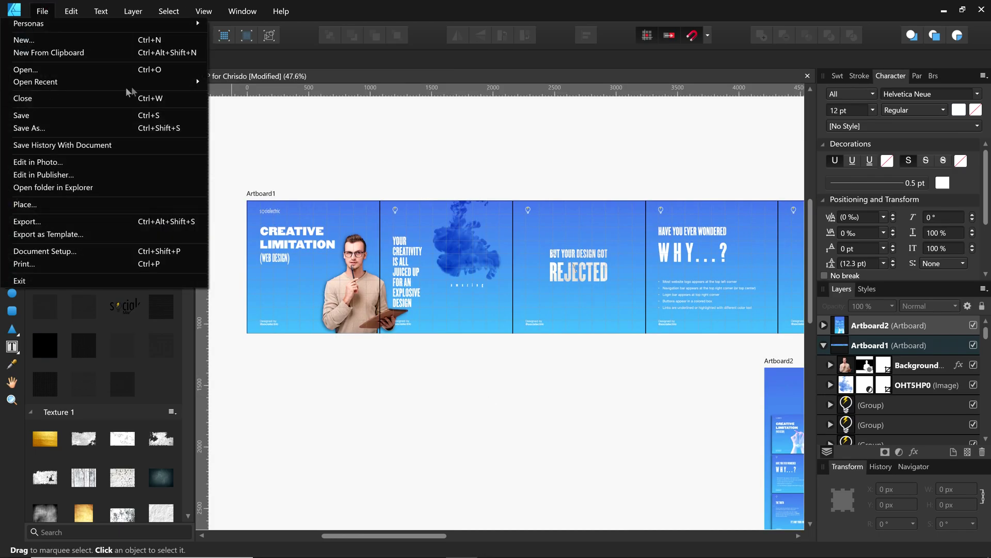
{"action": "left_click", "coordinate": [127, 70]}
{"action": "left_click", "coordinate": [132, 30]}
{"action": "double_click", "coordinate": [201, 103]}
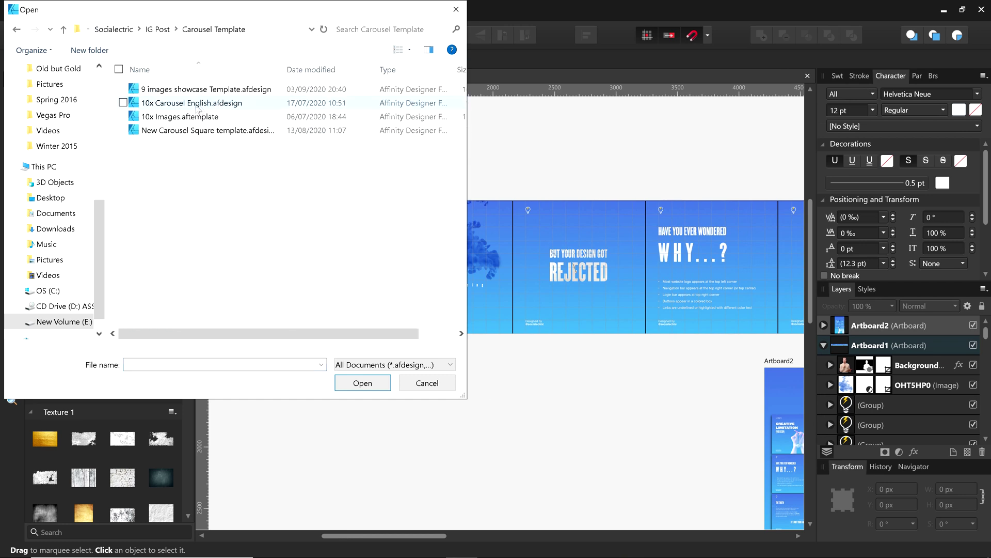
{"action": "double_click", "coordinate": [197, 103]}
Switch to Affinity Photo and close 933.jpg without saving its changes
{"action": "mouse_move", "coordinate": [593, 550]}
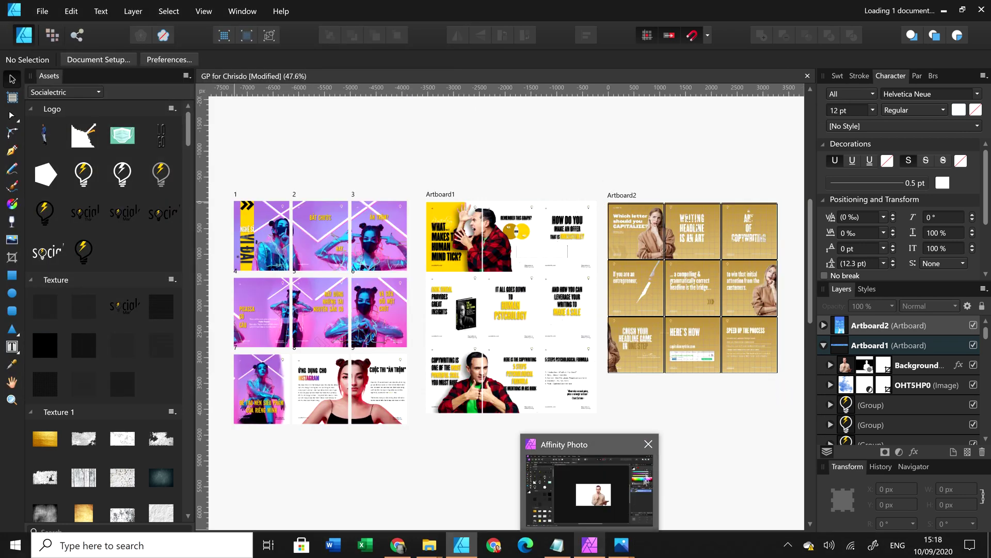
{"action": "left_click", "coordinate": [649, 445]}
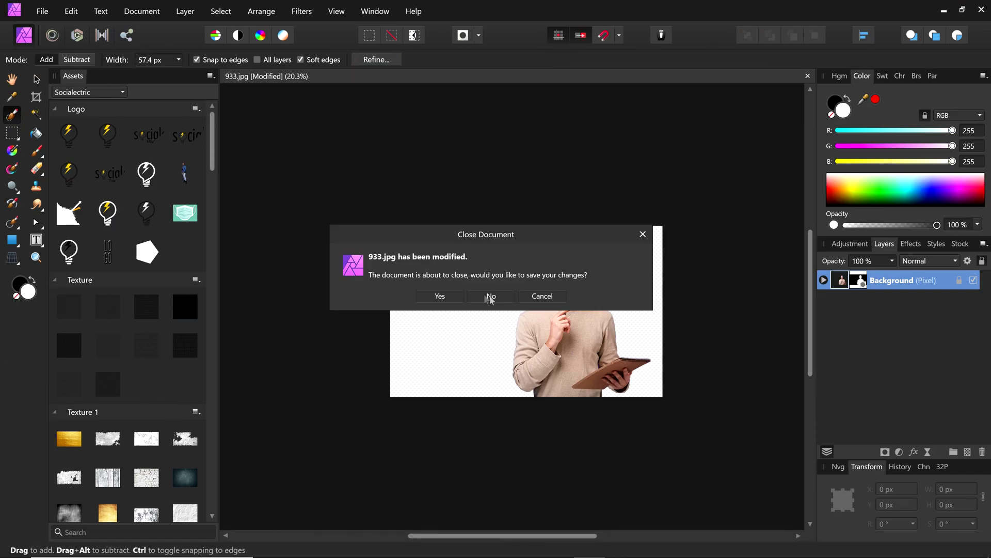
{"action": "left_click", "coordinate": [491, 297]}
Place the exported slice images from File Explorer onto Artboard2 of the showcase template
{"action": "mouse_move", "coordinate": [429, 551]}
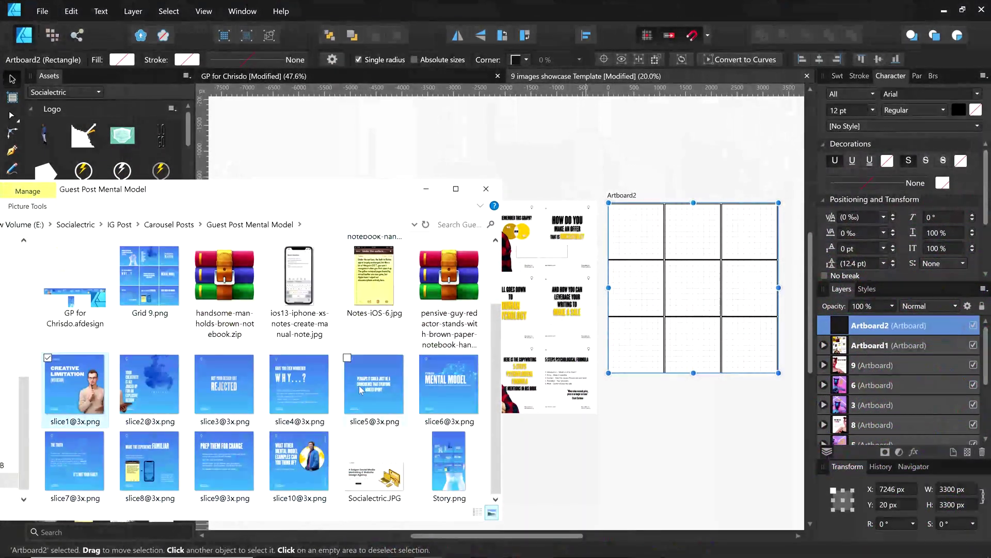
{"action": "left_click_drag", "start_coordinate": [360, 389], "coordinate": [646, 261]}
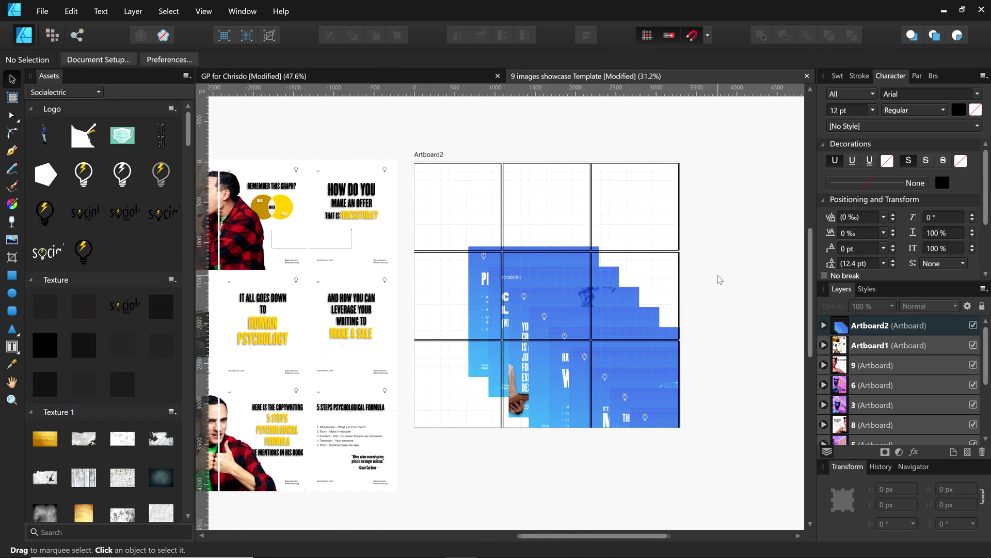
{"action": "scroll", "coordinate": [718, 276], "scroll_direction": "right", "scroll_amount": 1}
Select the placed slice images together, align them on top of each other and set their size to 1080 px
{"action": "left_click_drag", "start_coordinate": [779, 509], "coordinate": [424, 223]}
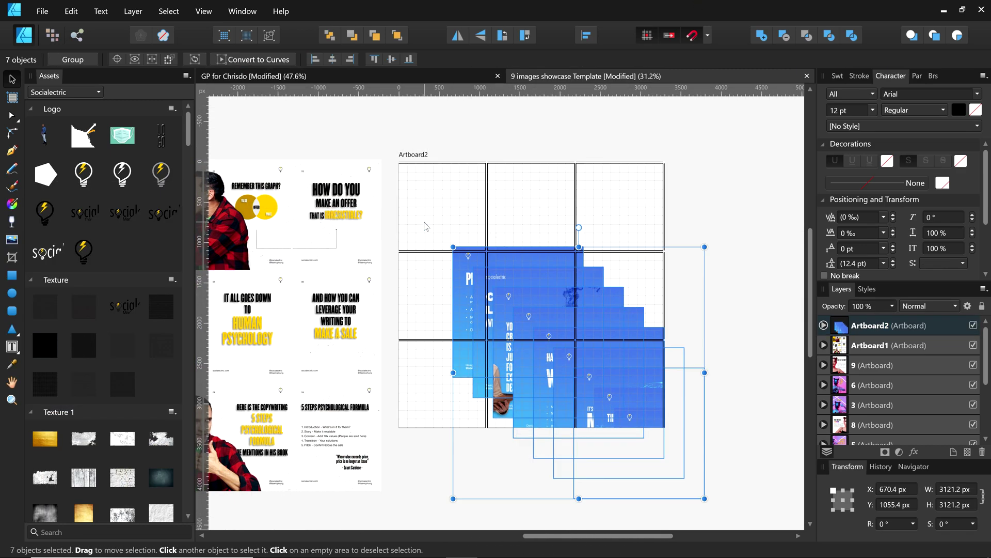
{"action": "scroll", "coordinate": [692, 262], "scroll_direction": "down", "scroll_amount": 3}
{"action": "left_click_drag", "start_coordinate": [774, 488], "coordinate": [420, 174]}
{"action": "left_click", "coordinate": [586, 35]}
{"action": "left_click", "coordinate": [612, 79]}
{"action": "left_click", "coordinate": [611, 141]}
{"action": "left_click", "coordinate": [954, 491]}
{"action": "type", "text": "1080"}
{"action": "key", "text": "Return"}
Spread the stacked slice images roughly over the nine cells of the Artboard2 grid in carousel order
{"action": "left_click_drag", "start_coordinate": [648, 371], "coordinate": [535, 221]}
{"action": "key", "text": "Return"}
{"action": "left_click_drag", "start_coordinate": [752, 487], "coordinate": [426, 232]}
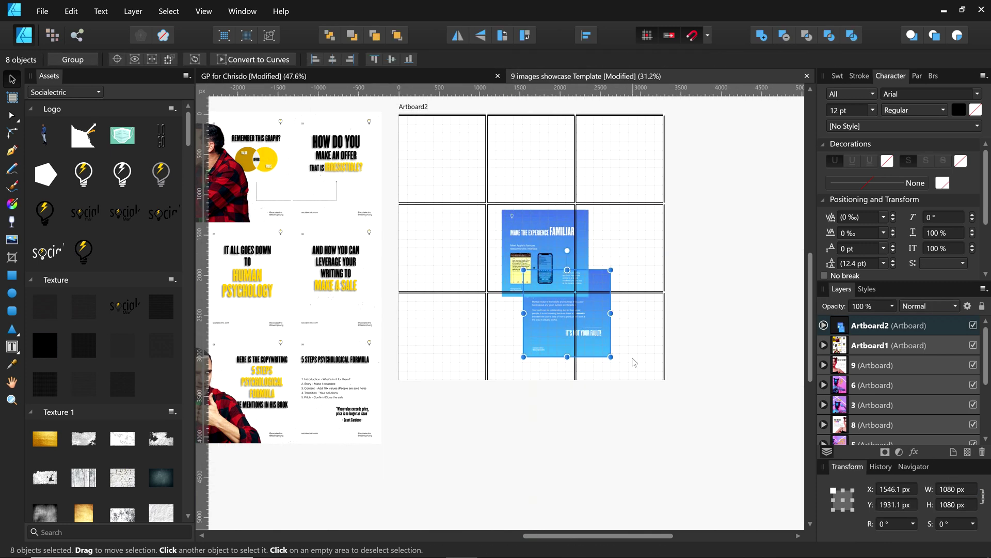
{"action": "left_click_drag", "start_coordinate": [553, 241], "coordinate": [549, 325]}
{"action": "left_click_drag", "start_coordinate": [599, 326], "coordinate": [481, 336]}
{"action": "left_click_drag", "start_coordinate": [594, 331], "coordinate": [644, 274]}
{"action": "left_click_drag", "start_coordinate": [600, 332], "coordinate": [641, 186]}
{"action": "left_click_drag", "start_coordinate": [594, 336], "coordinate": [648, 355]}
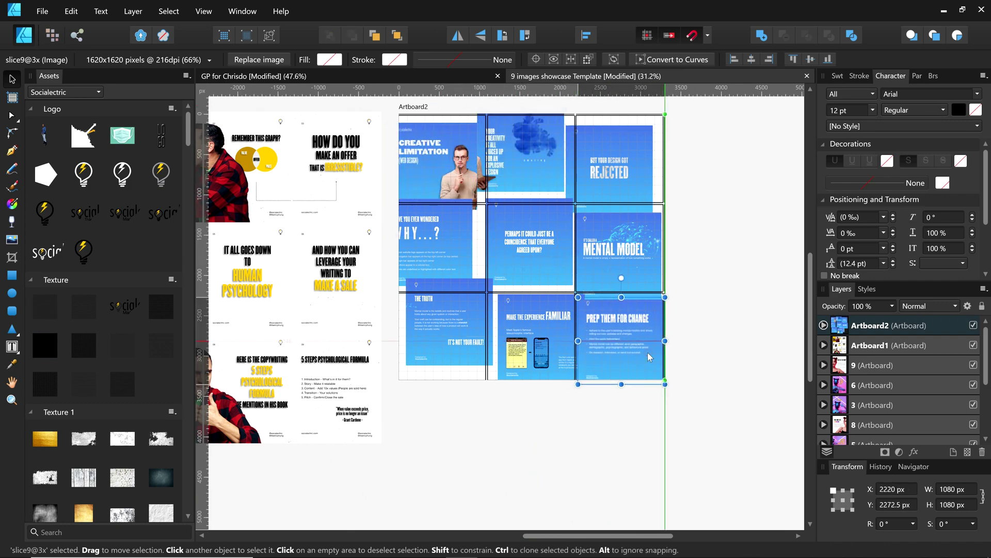
Snap the bottom-row slice images, The Truth through Prep Them for Change, exactly into their grid cells
{"action": "scroll", "coordinate": [447, 335], "scroll_direction": "up", "scroll_amount": 2}
{"action": "left_click_drag", "start_coordinate": [448, 334], "coordinate": [436, 356]}
{"action": "scroll", "coordinate": [489, 389], "scroll_direction": "up", "scroll_amount": 5}
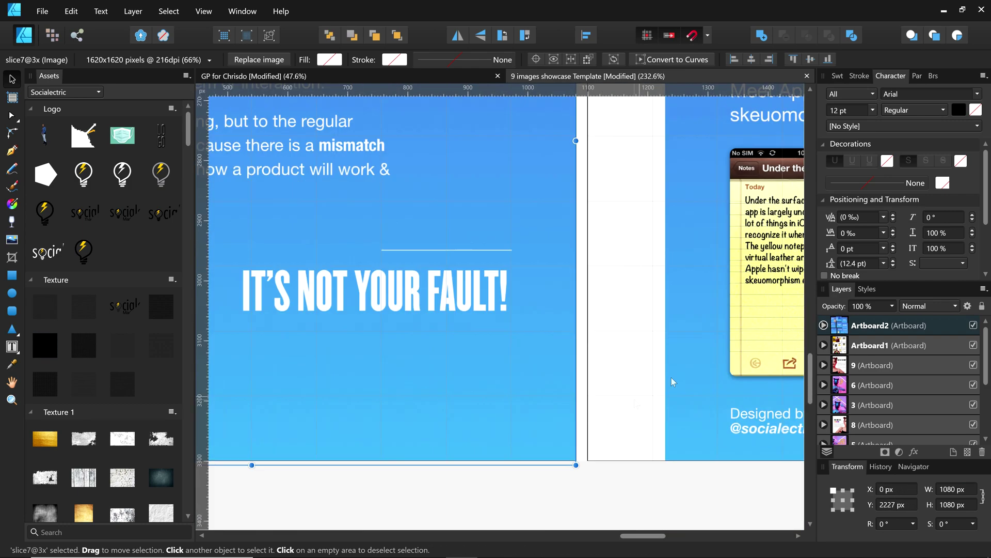
{"action": "left_click", "coordinate": [610, 419]}
{"action": "scroll", "coordinate": [608, 422], "scroll_direction": "right", "scroll_amount": 10}
{"action": "left_click_drag", "start_coordinate": [609, 419], "coordinate": [630, 374]}
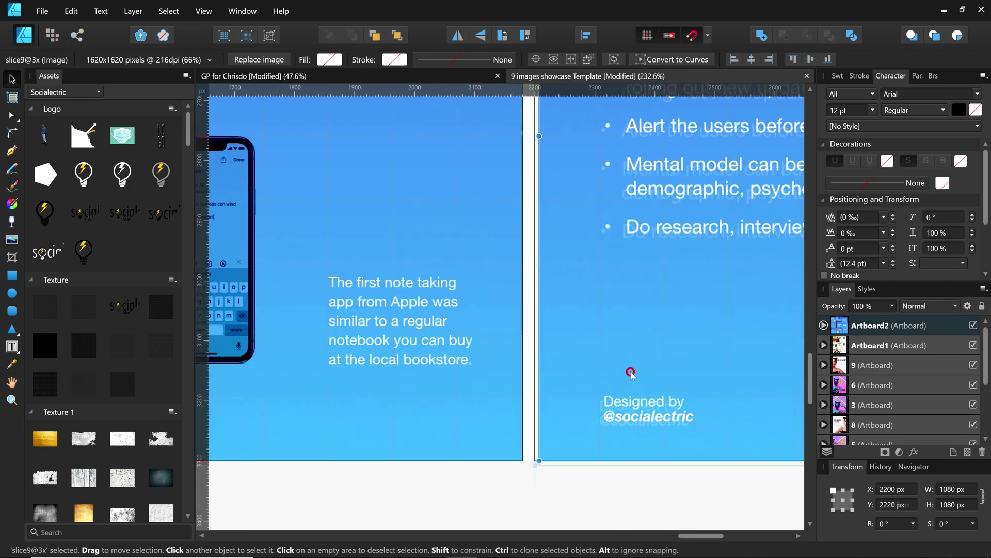
Snap the middle-row slice images, Why through Mental Model, exactly into their grid cells
{"action": "scroll", "coordinate": [630, 374], "scroll_direction": "down", "scroll_amount": 4}
{"action": "scroll", "coordinate": [630, 374], "scroll_direction": "up", "scroll_amount": 3}
{"action": "left_click_drag", "start_coordinate": [544, 322], "coordinate": [546, 306]}
{"action": "scroll", "coordinate": [546, 307], "scroll_direction": "up", "scroll_amount": 1}
{"action": "left_click_drag", "start_coordinate": [392, 381], "coordinate": [396, 398]}
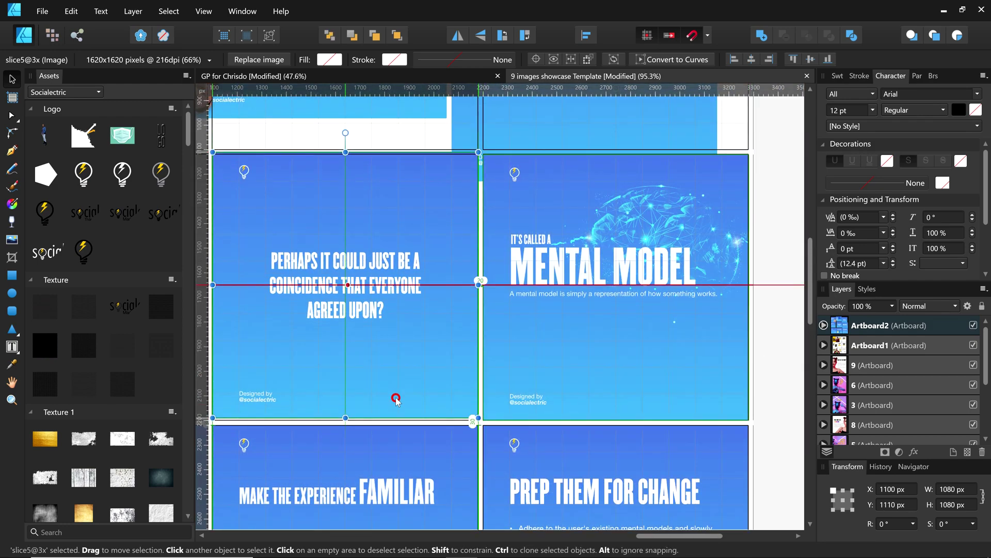
{"action": "scroll", "coordinate": [396, 398], "scroll_direction": "left", "scroll_amount": 3}
{"action": "left_click_drag", "start_coordinate": [308, 367], "coordinate": [348, 384]}
Snap the top-row slice images, Creative Limitation through Rejected, into their grid cells and clear the selection
{"action": "scroll", "coordinate": [350, 388], "scroll_direction": "up", "scroll_amount": 3}
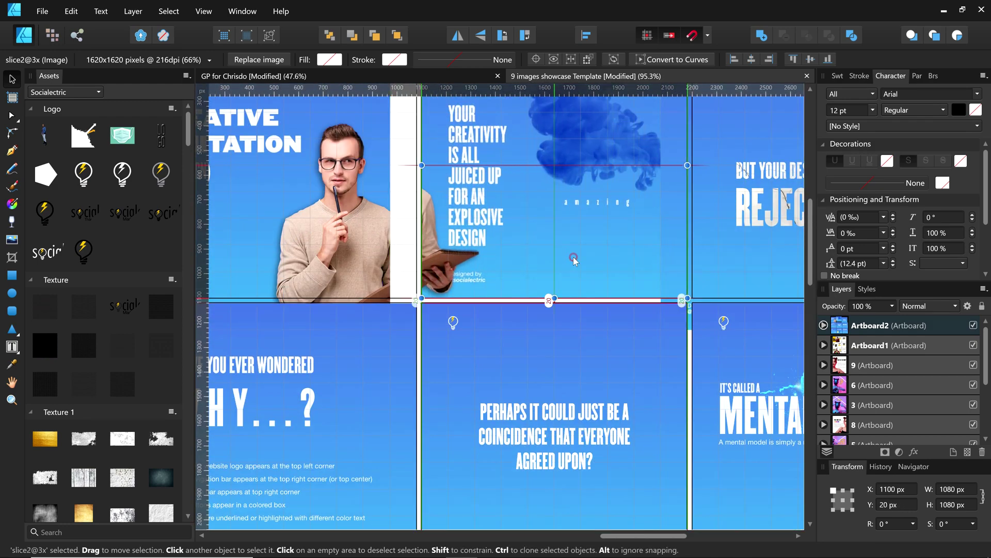
{"action": "left_click", "coordinate": [753, 255]}
{"action": "left_click_drag", "start_coordinate": [753, 256], "coordinate": [752, 243]}
{"action": "scroll", "coordinate": [555, 272], "scroll_direction": "down", "scroll_amount": 4}
{"action": "left_click", "coordinate": [719, 354]}
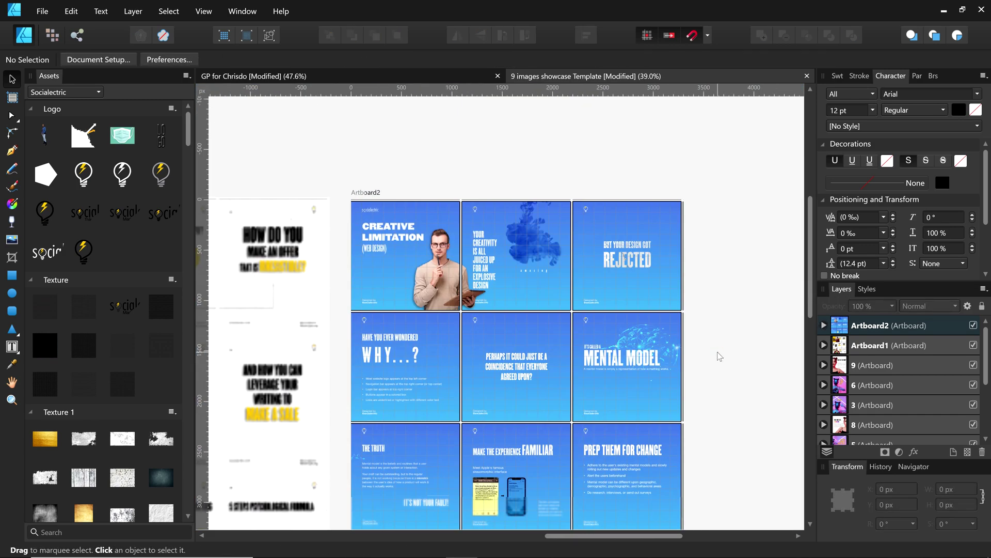
Export only the Artboard2 slice of the showcase template as a PNG over the existing Grid 9.png
{"action": "scroll", "coordinate": [720, 354], "scroll_direction": "down", "scroll_amount": 1}
{"action": "left_click", "coordinate": [77, 36]}
{"action": "left_click", "coordinate": [869, 207]}
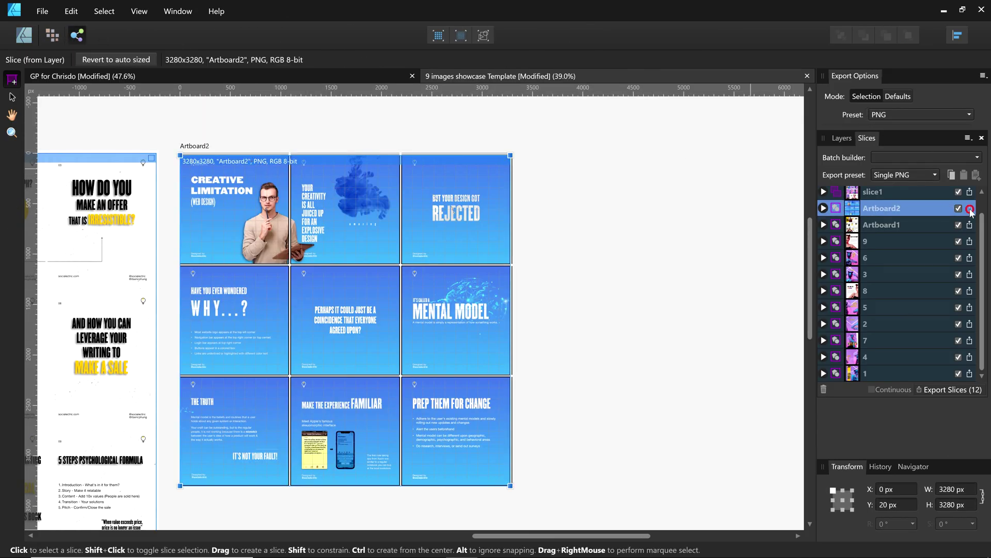
{"action": "left_click", "coordinate": [970, 209]}
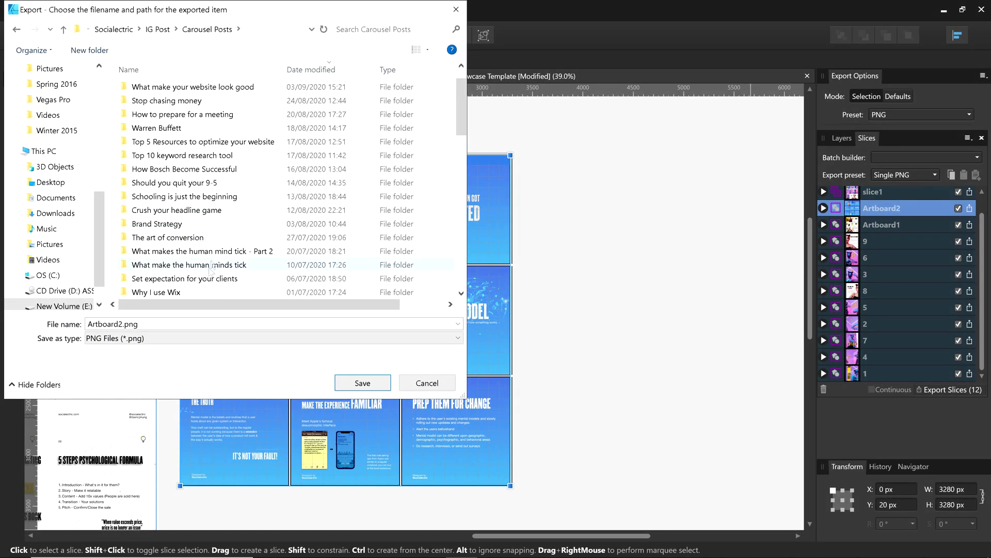
{"action": "scroll", "coordinate": [188, 232], "scroll_direction": "down", "scroll_amount": 2}
{"action": "scroll", "coordinate": [194, 154], "scroll_direction": "up", "scroll_amount": 3}
{"action": "double_click", "coordinate": [194, 100]}
{"action": "double_click", "coordinate": [343, 207]}
{"action": "left_click", "coordinate": [531, 336]}
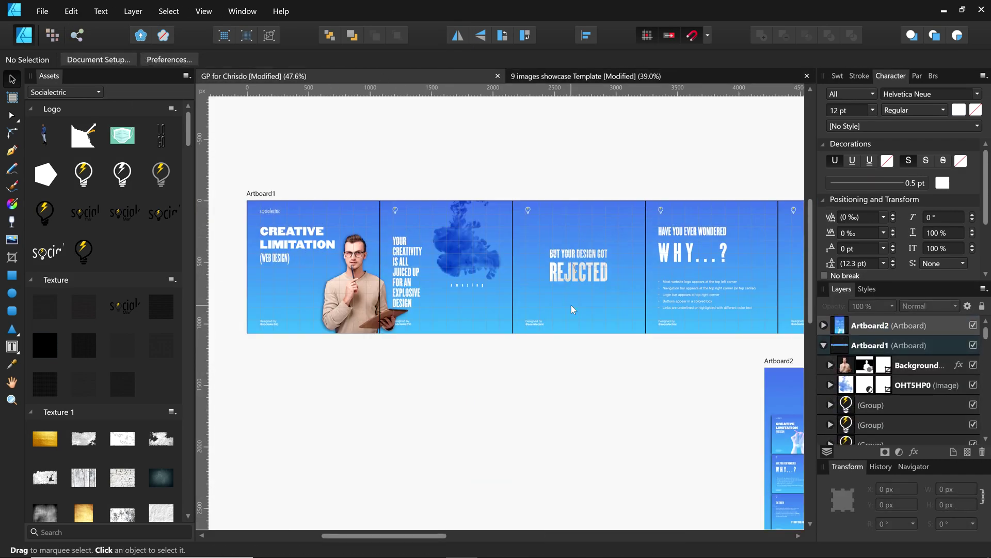
Place Grid 9.png from File Explorer onto the 1080x1920 story Artboard2 of the GP for Chrisdo document
{"action": "scroll", "coordinate": [643, 411], "scroll_direction": "right", "scroll_amount": 20}
{"action": "scroll", "coordinate": [644, 411], "scroll_direction": "down", "scroll_amount": 2}
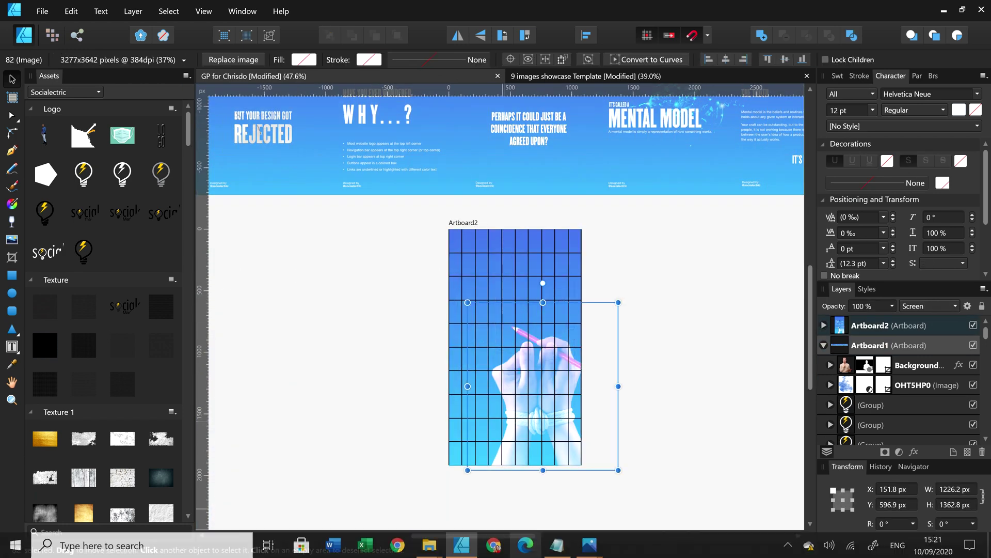
{"action": "mouse_move", "coordinate": [436, 552]}
{"action": "left_click", "coordinate": [430, 492]}
{"action": "left_click_drag", "start_coordinate": [151, 274], "coordinate": [539, 285]}
{"action": "left_click", "coordinate": [693, 288]}
Scale the Grid 9 image to 960 x 960 px and position it at X 60 px, Y 192 px
{"action": "left_click_drag", "start_coordinate": [554, 320], "coordinate": [497, 289]}
{"action": "left_click_drag", "start_coordinate": [684, 454], "coordinate": [633, 403]}
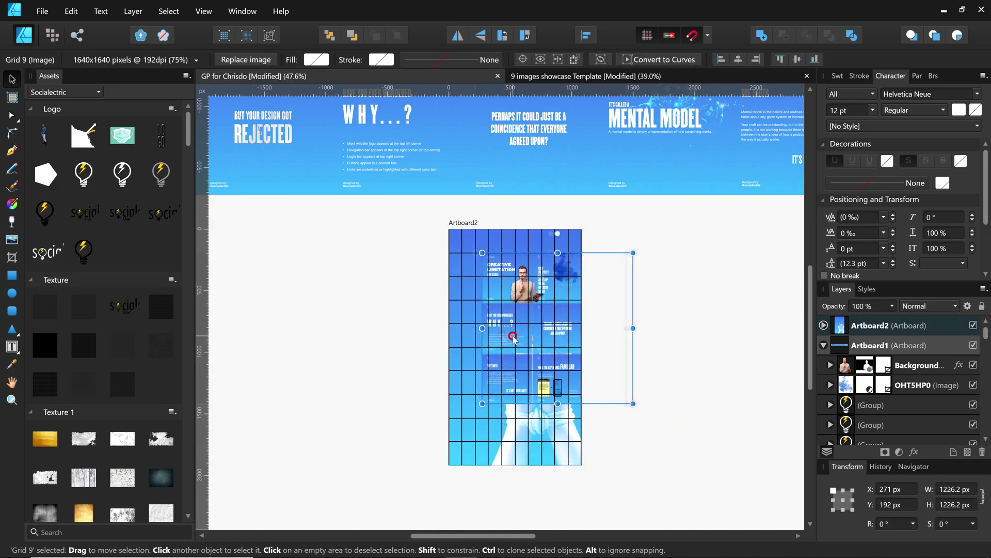
{"action": "left_click_drag", "start_coordinate": [513, 336], "coordinate": [491, 336]}
{"action": "left_click_drag", "start_coordinate": [610, 403], "coordinate": [576, 370]}
{"action": "scroll", "coordinate": [577, 370], "scroll_direction": "up", "scroll_amount": 4}
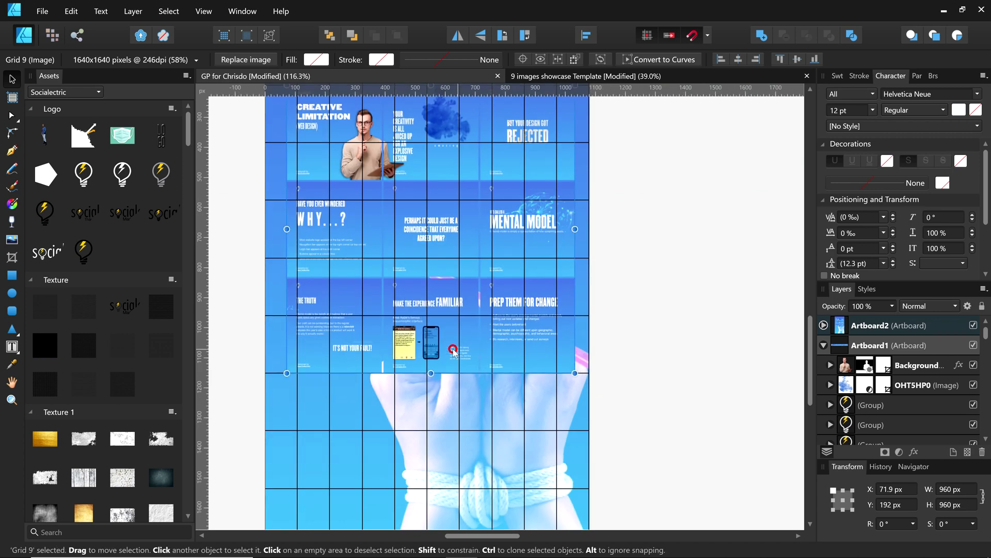
{"action": "left_click_drag", "start_coordinate": [455, 346], "coordinate": [452, 349]}
Add an Outer Shadow layer effect to the Grid 9 image
{"action": "scroll", "coordinate": [452, 349], "scroll_direction": "up", "scroll_amount": 3}
{"action": "scroll", "coordinate": [584, 207], "scroll_direction": "down", "scroll_amount": 3}
{"action": "left_click", "coordinate": [914, 452]}
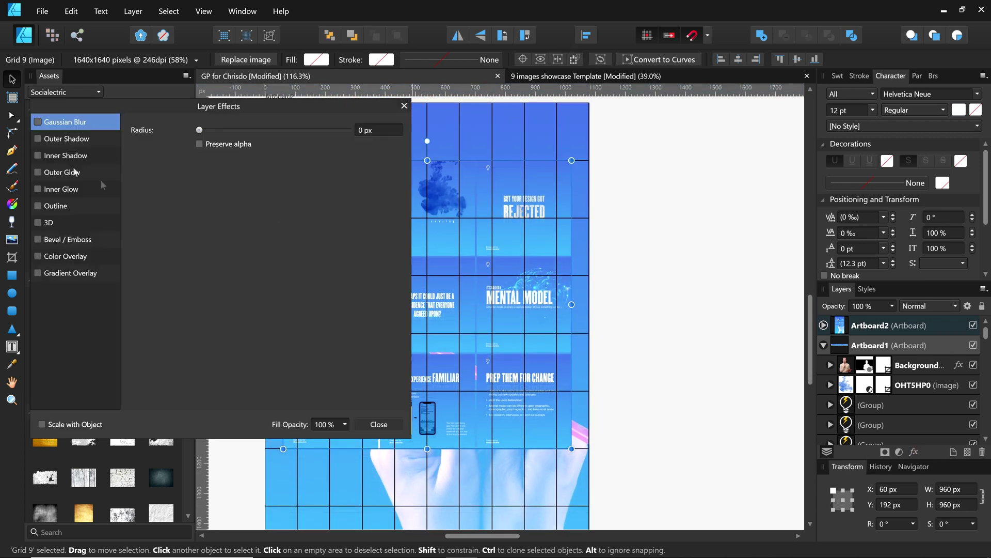
{"action": "left_click", "coordinate": [47, 139]}
{"action": "left_click", "coordinate": [404, 105]}
Delete the tied-hands image from the story Artboard2
{"action": "scroll", "coordinate": [439, 281], "scroll_direction": "down", "scroll_amount": 5}
{"action": "scroll", "coordinate": [430, 282], "scroll_direction": "left", "scroll_amount": 5}
{"action": "left_click", "coordinate": [281, 168]}
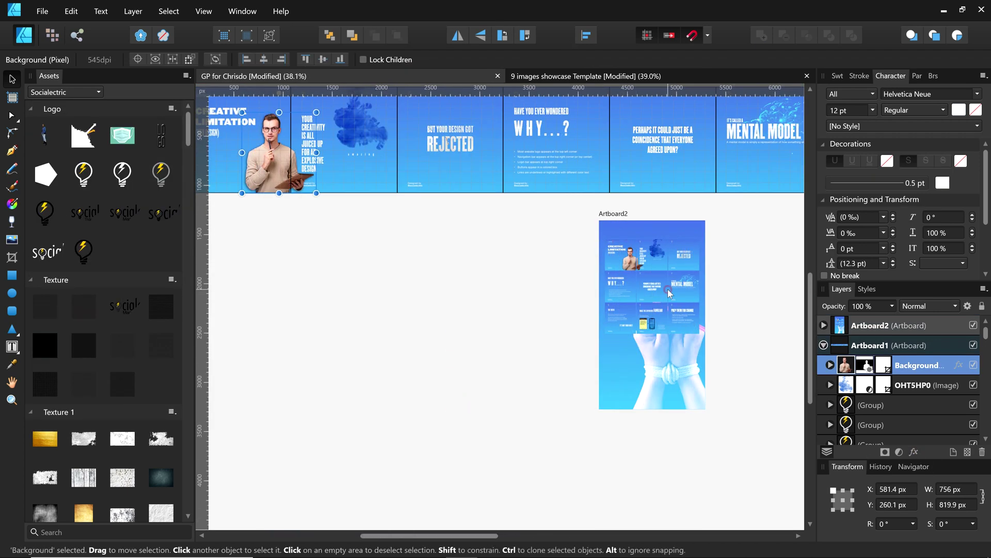
{"action": "left_click", "coordinate": [659, 362]}
{"action": "key", "text": "Delete"}
Copy the man with the clipboard from the carousel onto the lower part of Artboard2 and enlarge him to fill its width
{"action": "left_click", "coordinate": [286, 175]}
{"action": "left_click_drag", "start_coordinate": [286, 175], "coordinate": [671, 392]}
{"action": "left_click_drag", "start_coordinate": [631, 329], "coordinate": [602, 305]}
{"action": "left_click", "coordinate": [508, 401]}
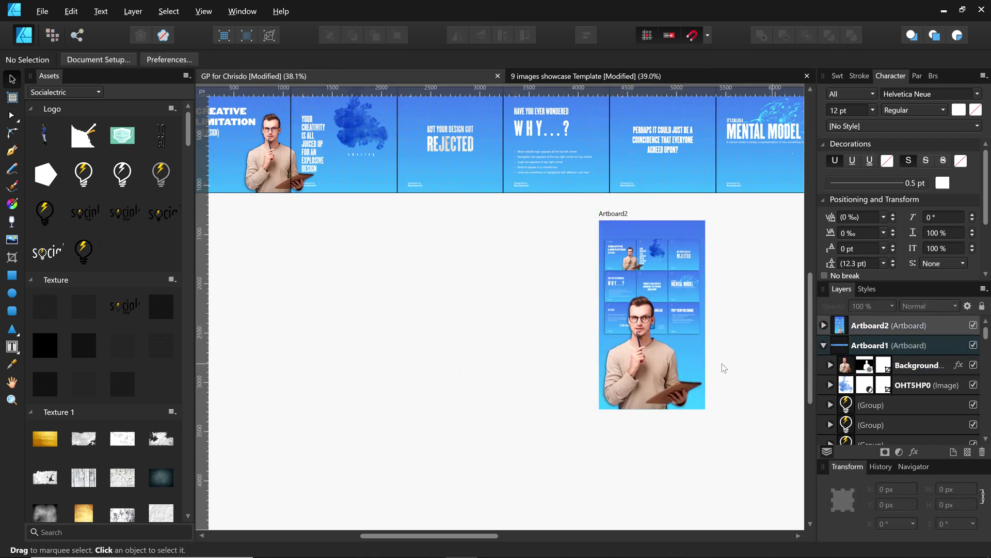
Export the story Artboard2 as a PNG over the existing exported file and save the document
{"action": "left_click", "coordinate": [77, 34]}
{"action": "left_click", "coordinate": [445, 234]}
{"action": "left_click", "coordinate": [970, 357]}
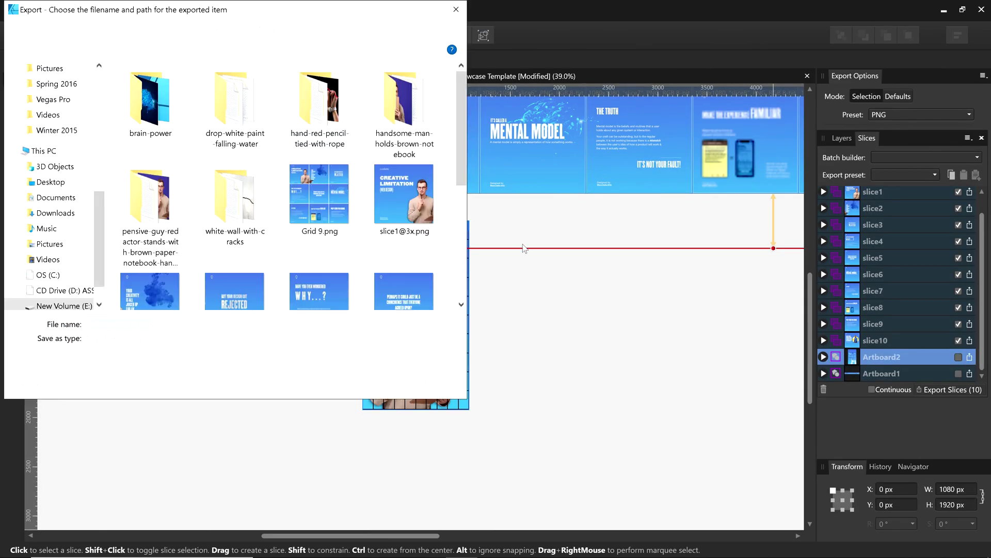
{"action": "double_click", "coordinate": [267, 295]}
{"action": "left_click", "coordinate": [526, 337]}
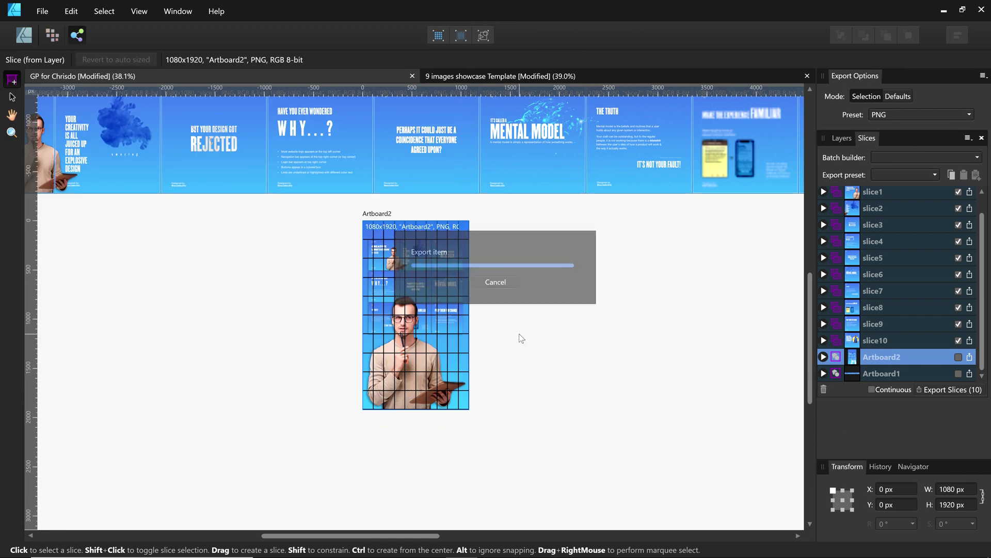
{"action": "key", "text": "ctrl+s"}
Review the end of the carousel and switch to the Guest Post Mental Model folder in File Explorer
{"action": "scroll", "coordinate": [599, 278], "scroll_direction": "left", "scroll_amount": 3}
{"action": "scroll", "coordinate": [599, 279], "scroll_direction": "right", "scroll_amount": 10}
{"action": "scroll", "coordinate": [599, 278], "scroll_direction": "up", "scroll_amount": 3}
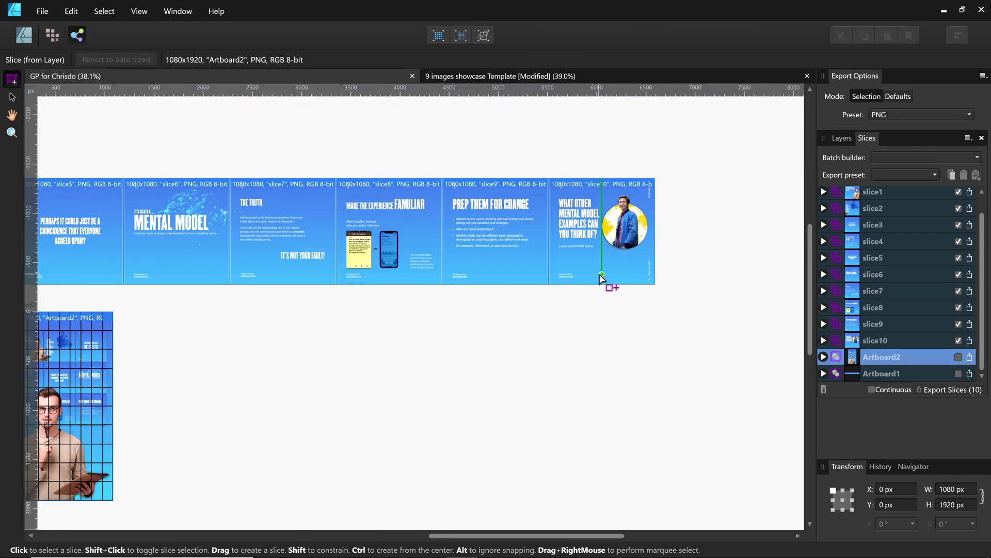
{"action": "mouse_move", "coordinate": [398, 547]}
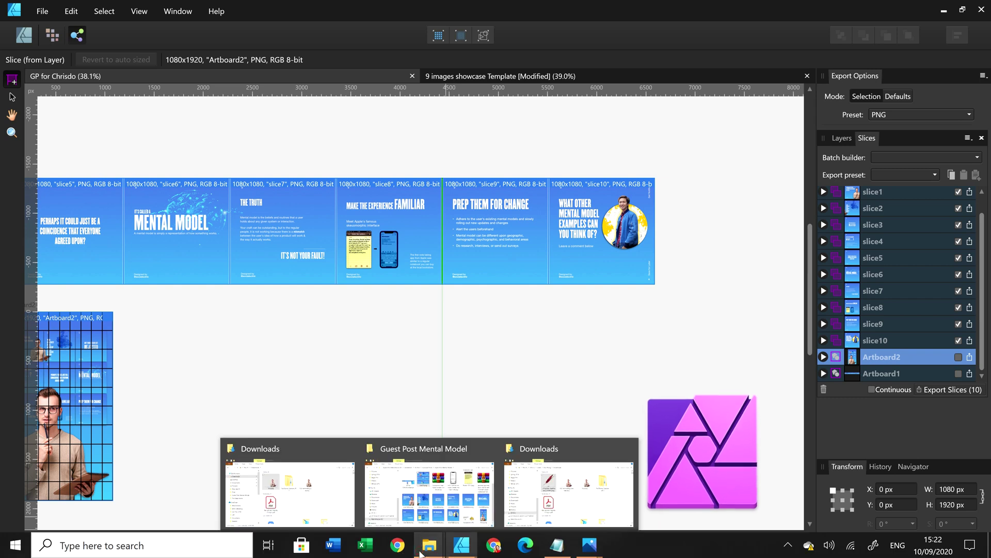
{"action": "left_click", "coordinate": [394, 481]}
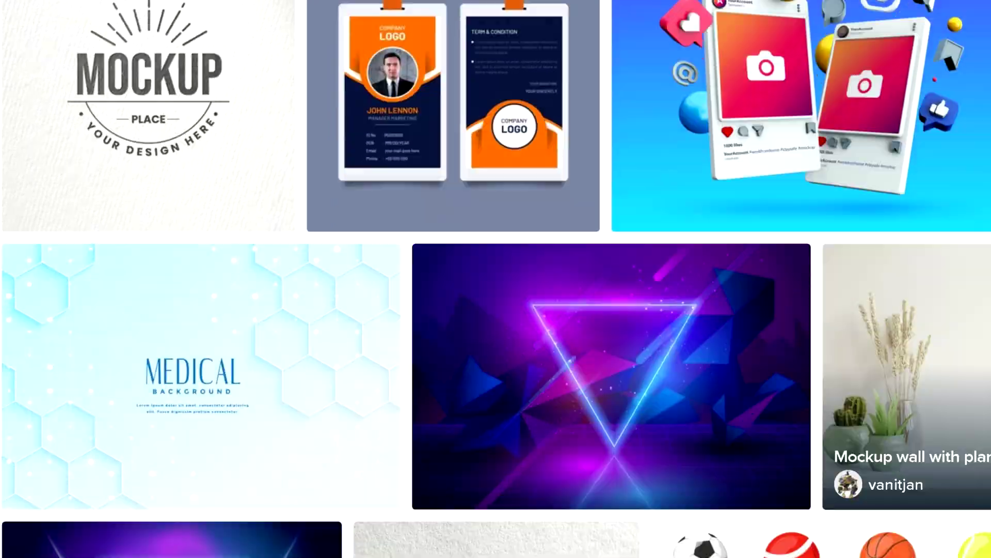
Switch to Freepik in the browser and search all resources for "thinking"
{"action": "scroll", "coordinate": [696, 257], "scroll_direction": "down", "scroll_amount": 5}
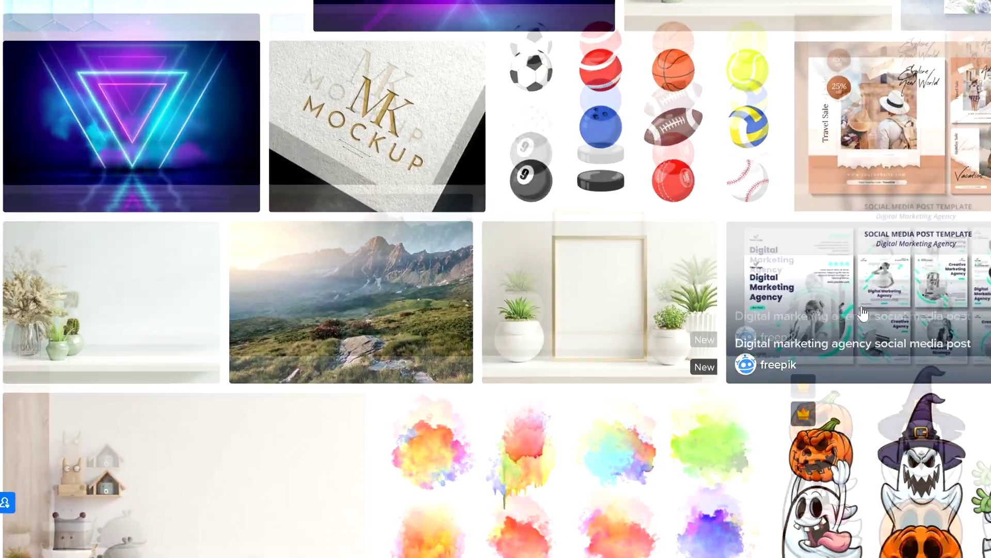
{"action": "scroll", "coordinate": [696, 257], "scroll_direction": "down", "scroll_amount": 5}
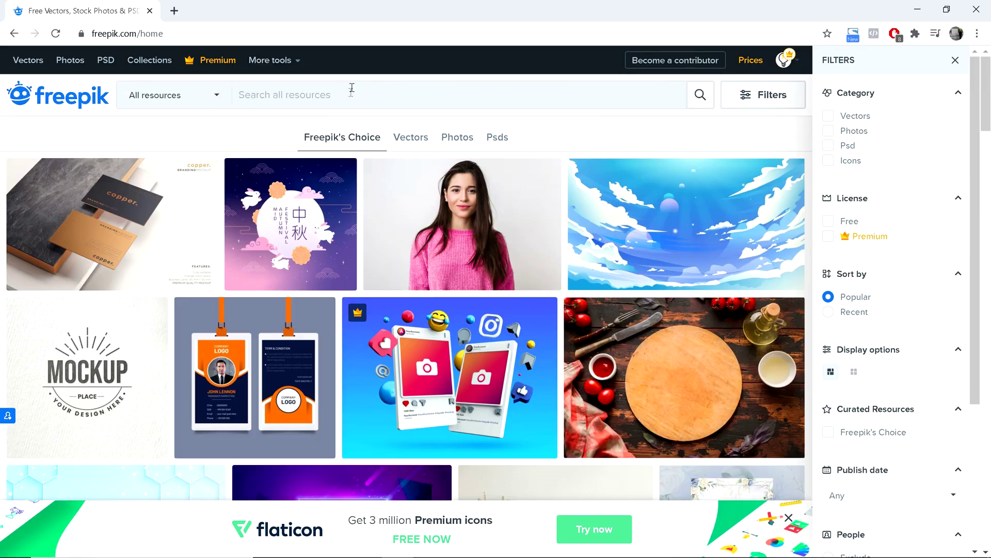
{"action": "left_click", "coordinate": [347, 93]}
{"action": "type", "text": "thinking"}
{"action": "key", "text": "Return"}
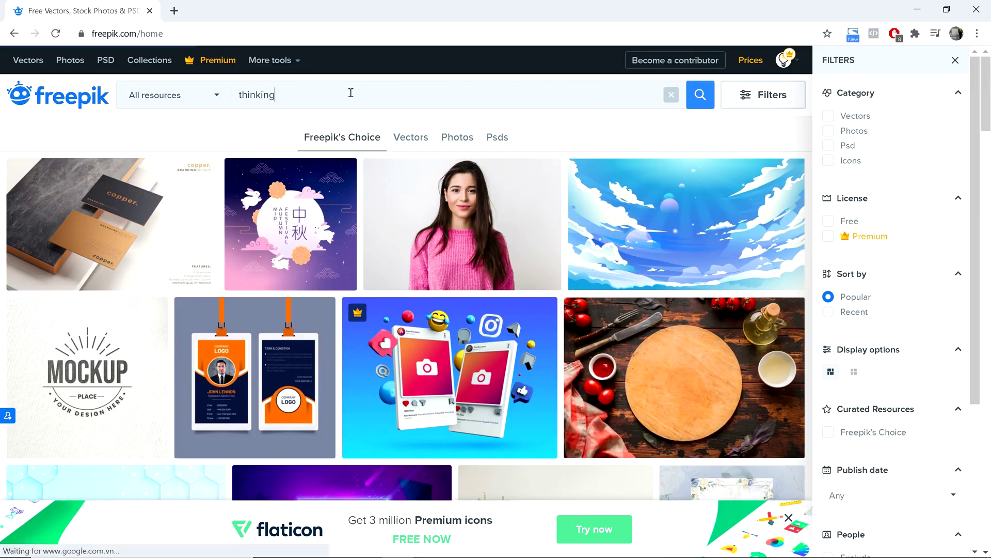
Browse the search results and open the photo of the thoughtful handsome male student thinking
{"action": "scroll", "coordinate": [480, 309], "scroll_direction": "down", "scroll_amount": 3}
{"action": "scroll", "coordinate": [480, 309], "scroll_direction": "down", "scroll_amount": 15}
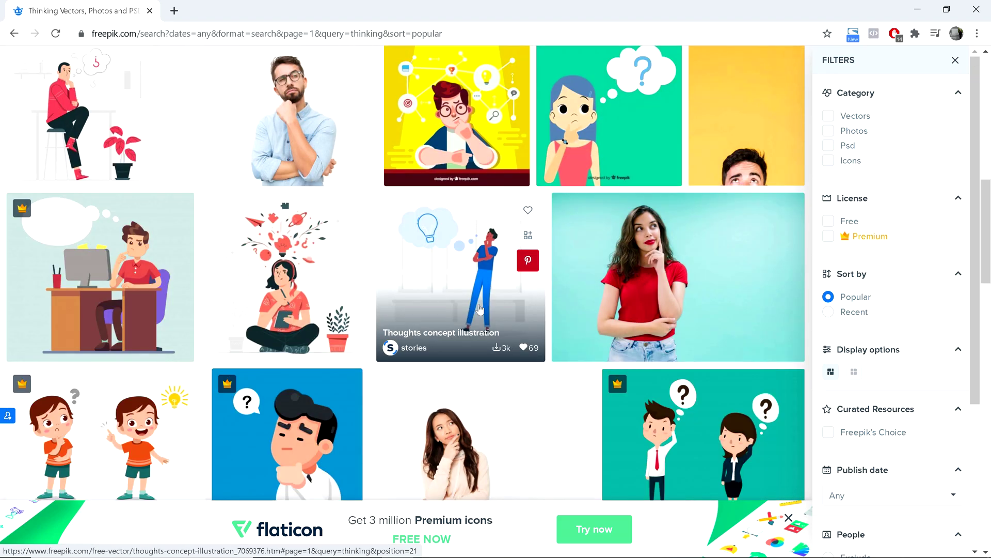
{"action": "scroll", "coordinate": [479, 309], "scroll_direction": "down", "scroll_amount": 2}
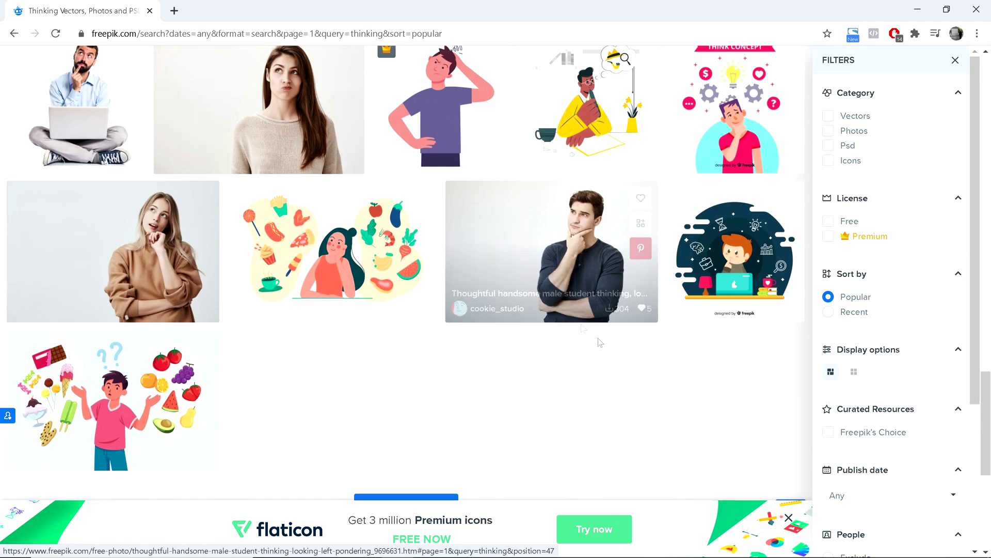
{"action": "left_click", "coordinate": [546, 249]}
Browse the related photos and open the pensive guy redactor with the brown paper notebook
{"action": "scroll", "coordinate": [547, 253], "scroll_direction": "down", "scroll_amount": 5}
{"action": "scroll", "coordinate": [548, 255], "scroll_direction": "down", "scroll_amount": 4}
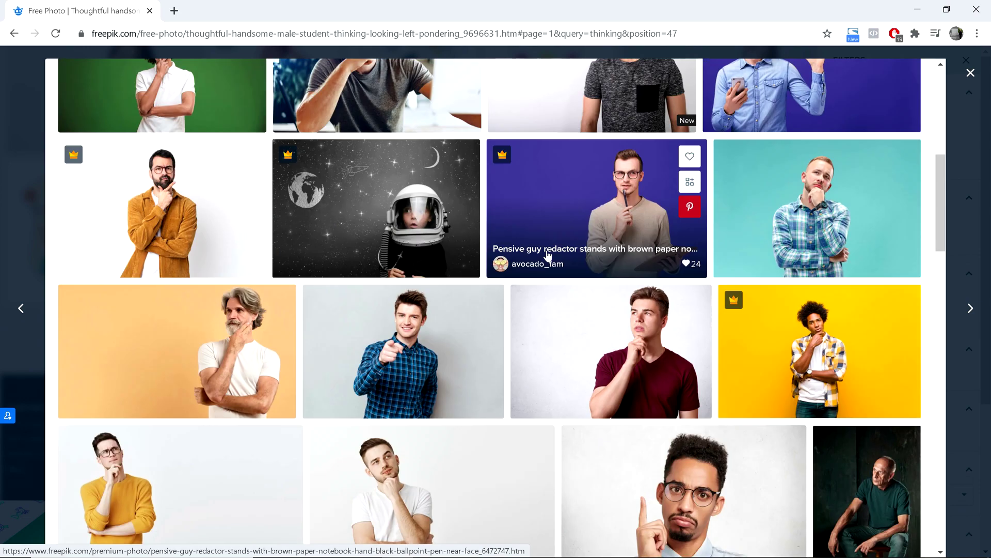
{"action": "left_click", "coordinate": [605, 211]}
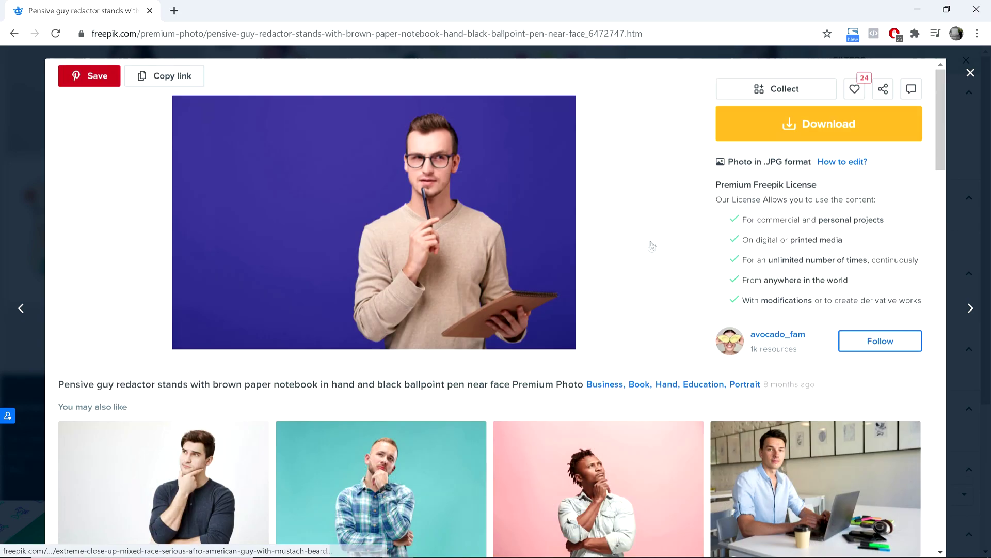
Open the avocado_fam contributor's page from the pensive guy photo and browse its resources
{"action": "left_click", "coordinate": [778, 335]}
{"action": "scroll", "coordinate": [432, 291], "scroll_direction": "down", "scroll_amount": 2}
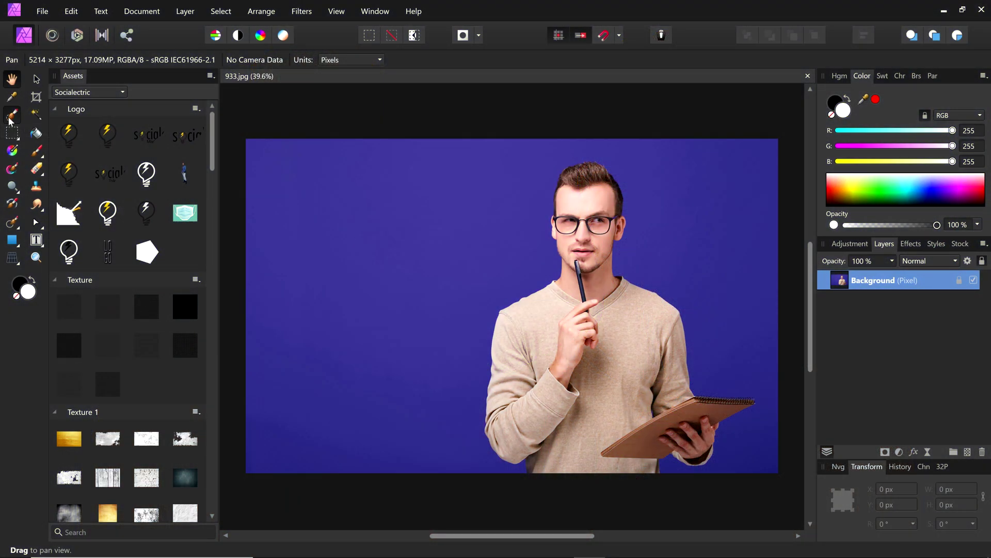
In Affinity Photo, select the man and his notebook with the Selection Brush, reducing the brush width to 110 px for the notebook's edge
{"action": "left_click", "coordinate": [9, 120]}
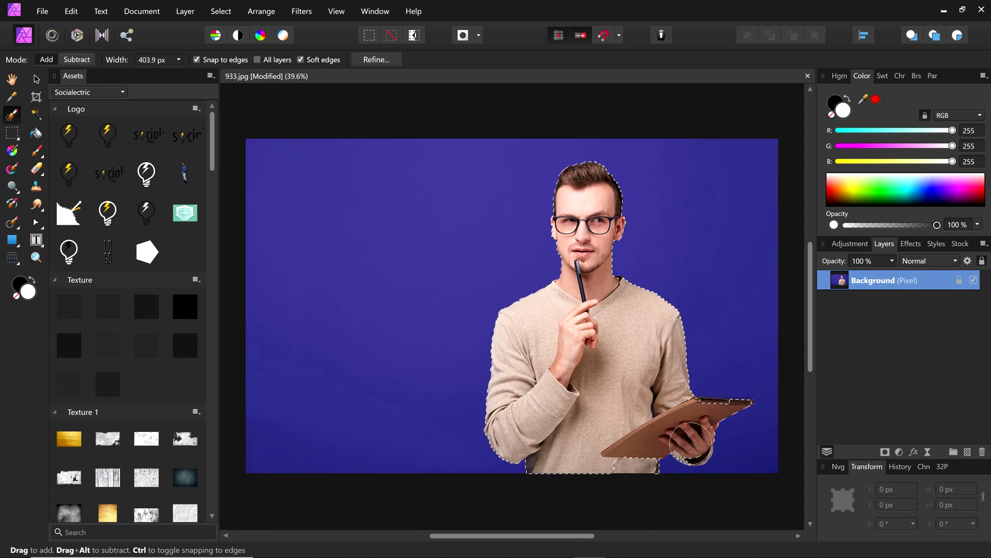
{"action": "left_click_drag", "start_coordinate": [681, 490], "coordinate": [713, 409]}
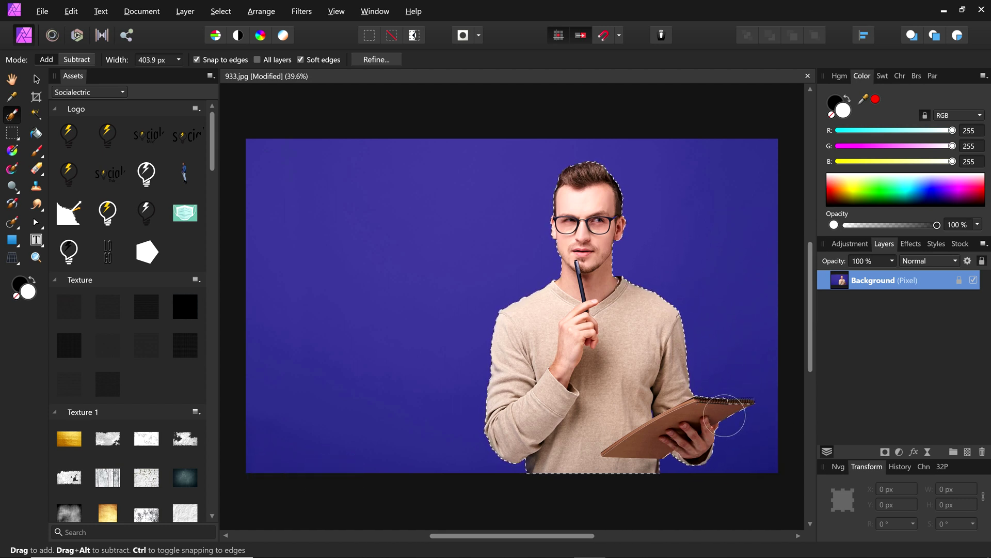
{"action": "key", "text": "bracketleft"}
{"action": "key", "text": "bracketleft"}
{"action": "key", "text": "bracketleft"}
{"action": "key", "text": "bracketleft"}
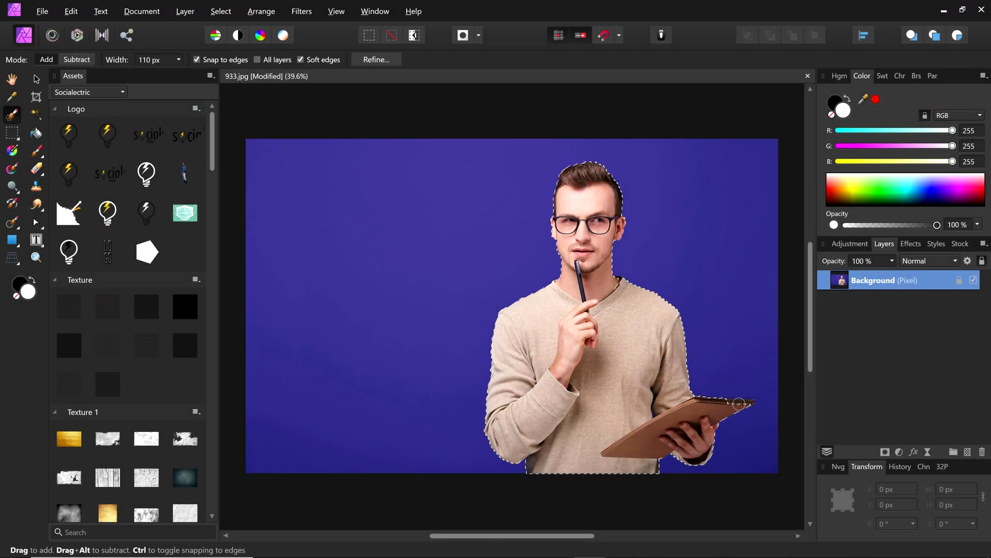
Refine the selection along the notebook's spiral binding with a 50 px Matte brush, and output it as a selection
{"action": "scroll", "coordinate": [739, 404], "scroll_direction": "up", "scroll_amount": 5}
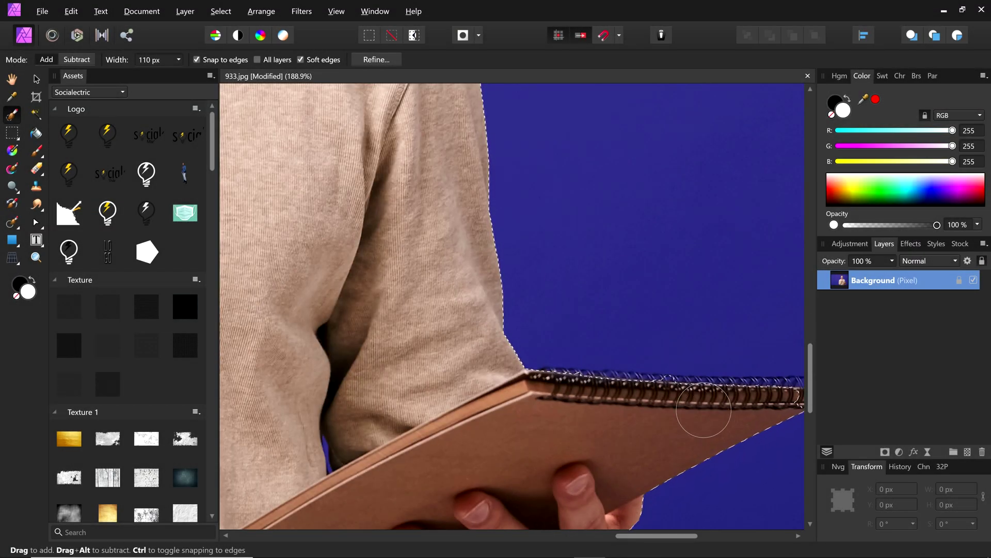
{"action": "scroll", "coordinate": [703, 410], "scroll_direction": "right", "scroll_amount": 2}
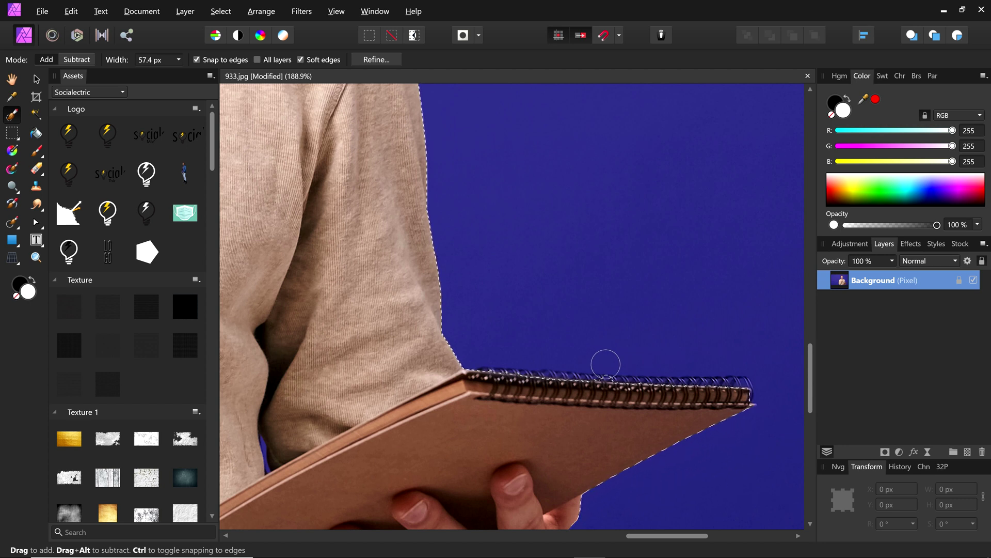
{"action": "left_click", "coordinate": [367, 59]}
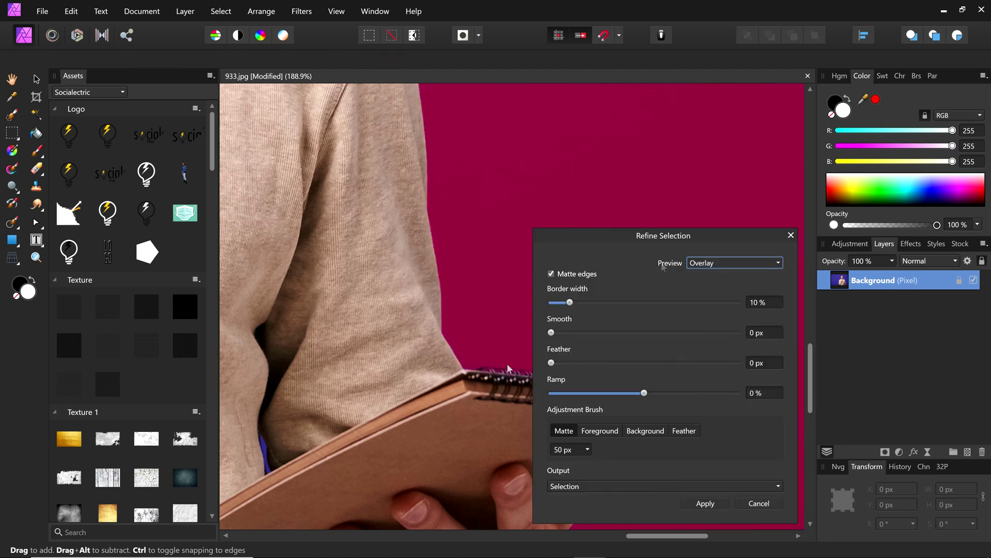
{"action": "left_click_drag", "start_coordinate": [621, 239], "coordinate": [832, 133]}
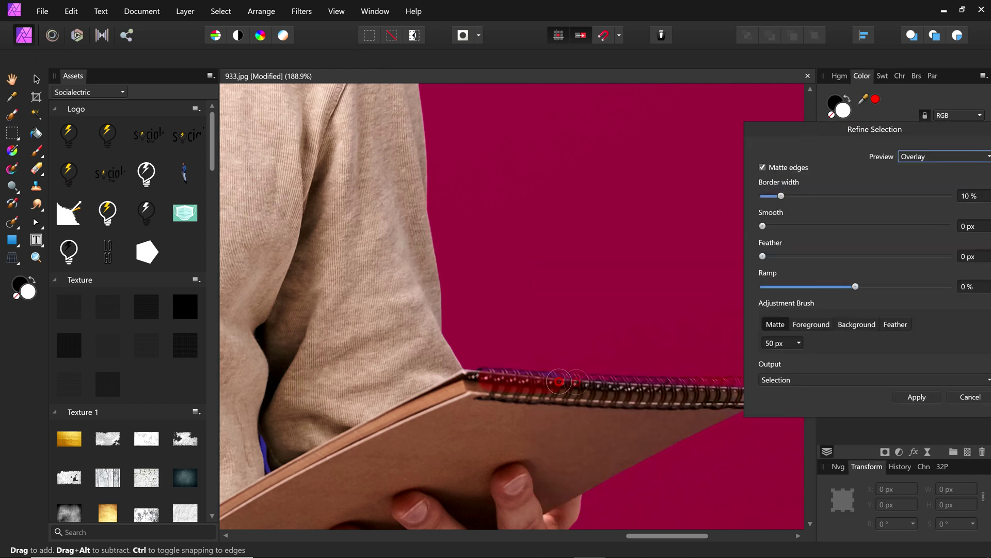
{"action": "left_click_drag", "start_coordinate": [744, 387], "coordinate": [751, 389]}
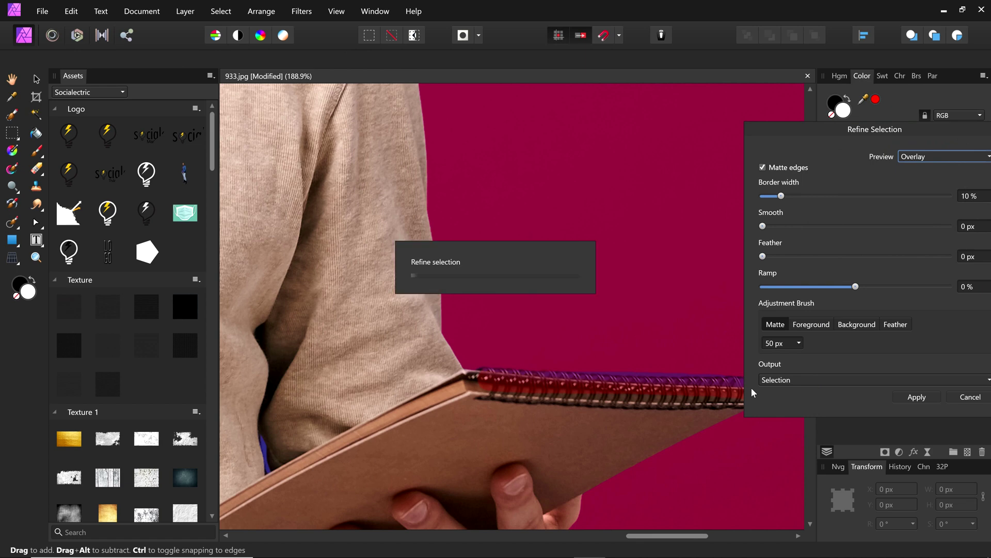
{"action": "left_click_drag", "start_coordinate": [886, 132], "coordinate": [427, 147]}
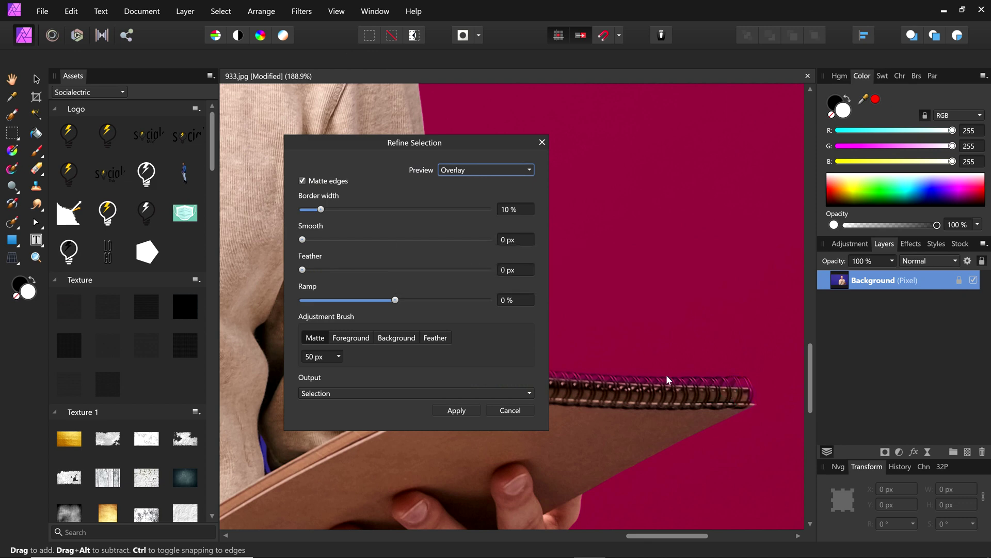
{"action": "left_click", "coordinate": [457, 411]}
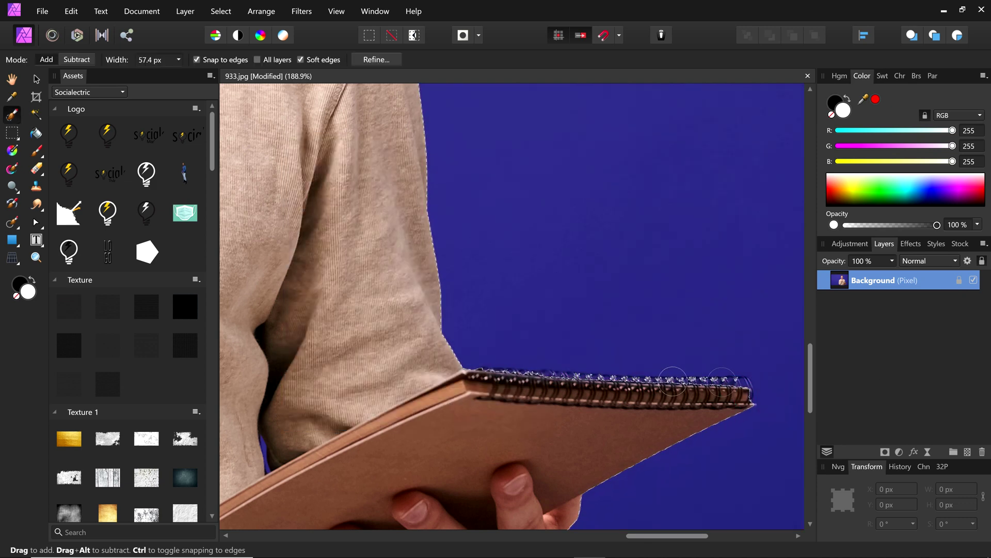
Mask the blue backdrop out of the Background layer with the refined selection, and select the masked layer
{"action": "scroll", "coordinate": [672, 381], "scroll_direction": "down", "scroll_amount": 4}
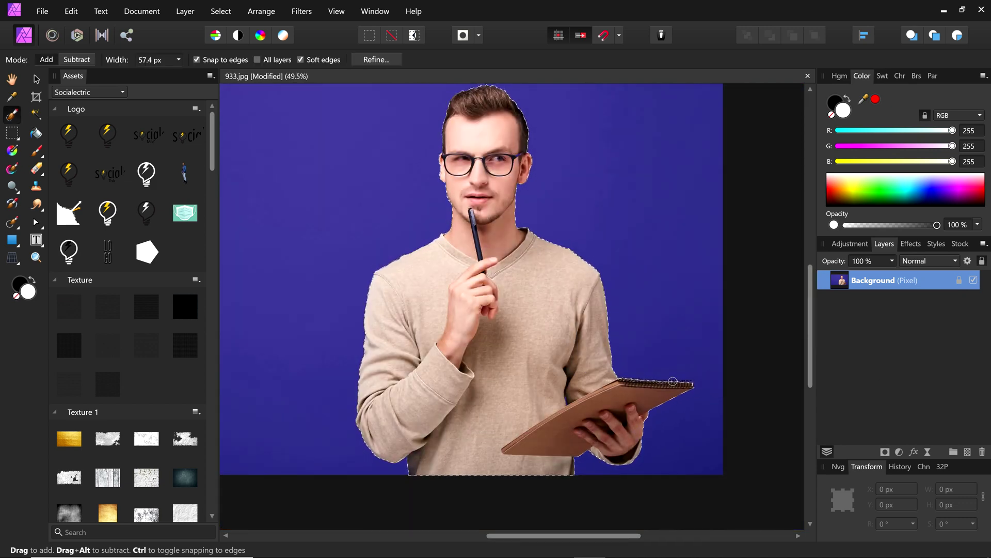
{"action": "scroll", "coordinate": [497, 356], "scroll_direction": "left", "scroll_amount": 2}
{"action": "scroll", "coordinate": [498, 356], "scroll_direction": "up", "scroll_amount": 2}
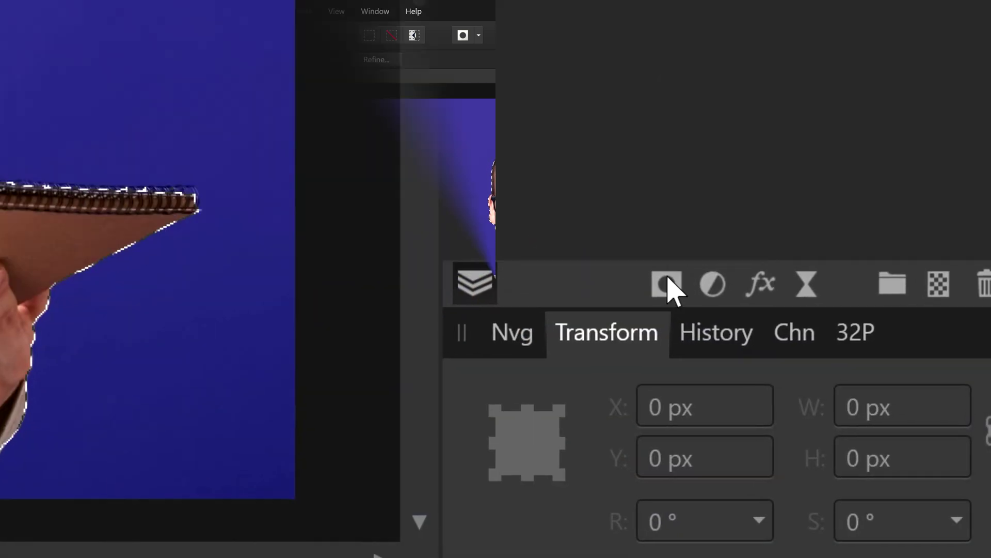
{"action": "left_click", "coordinate": [661, 273]}
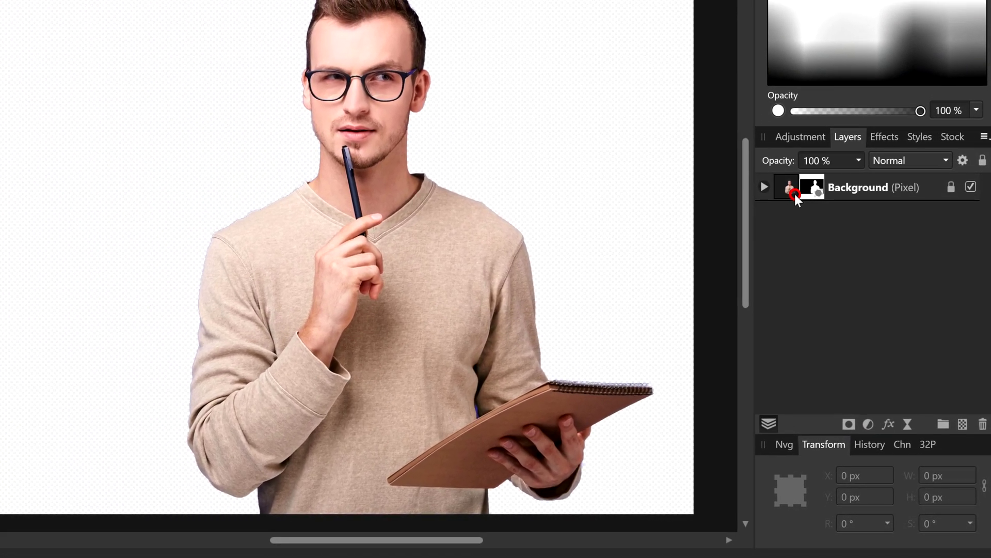
{"action": "left_click", "coordinate": [783, 167]}
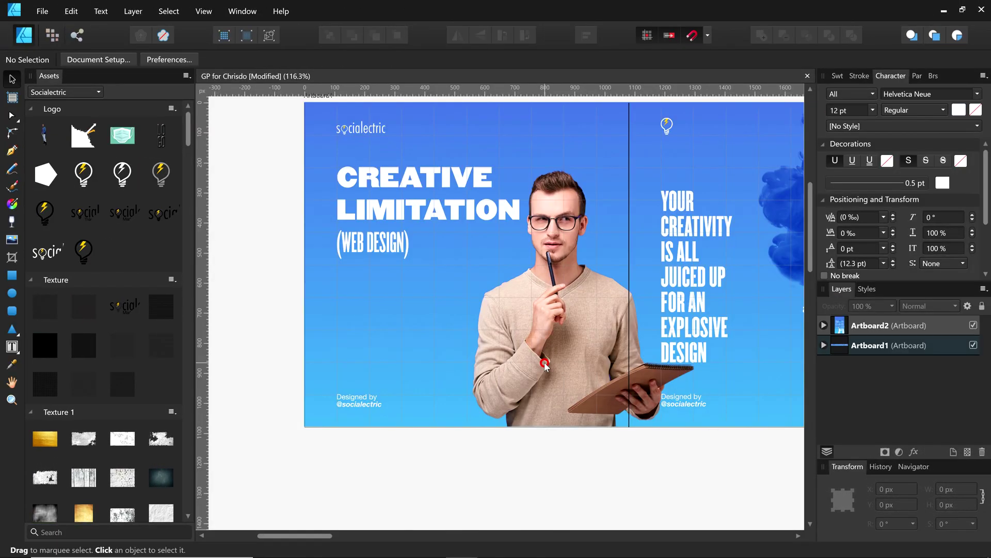
In Affinity Designer, crop the man's cutout closely around him and move it down to the first slide's lower edge, at X 595.1 px, Y 260.1 px
{"action": "left_click", "coordinate": [545, 365]}
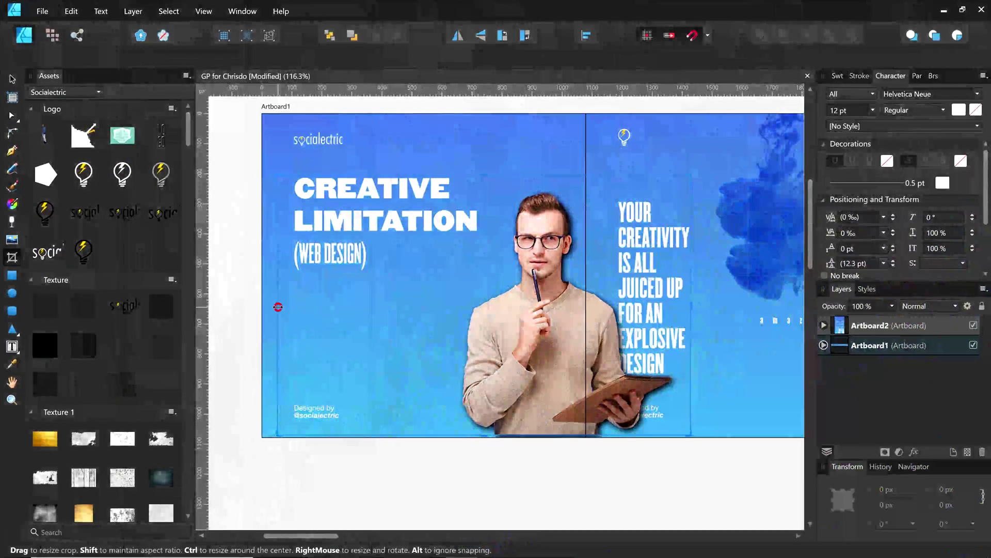
{"action": "left_click_drag", "start_coordinate": [276, 335], "coordinate": [453, 401]}
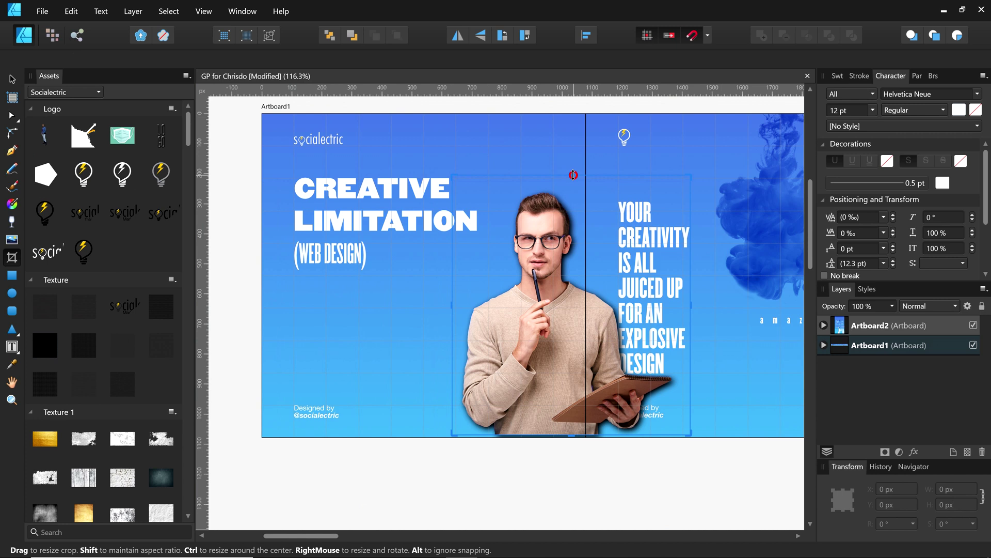
{"action": "left_click_drag", "start_coordinate": [573, 174], "coordinate": [573, 189]}
{"action": "left_click_drag", "start_coordinate": [692, 312], "coordinate": [679, 312]}
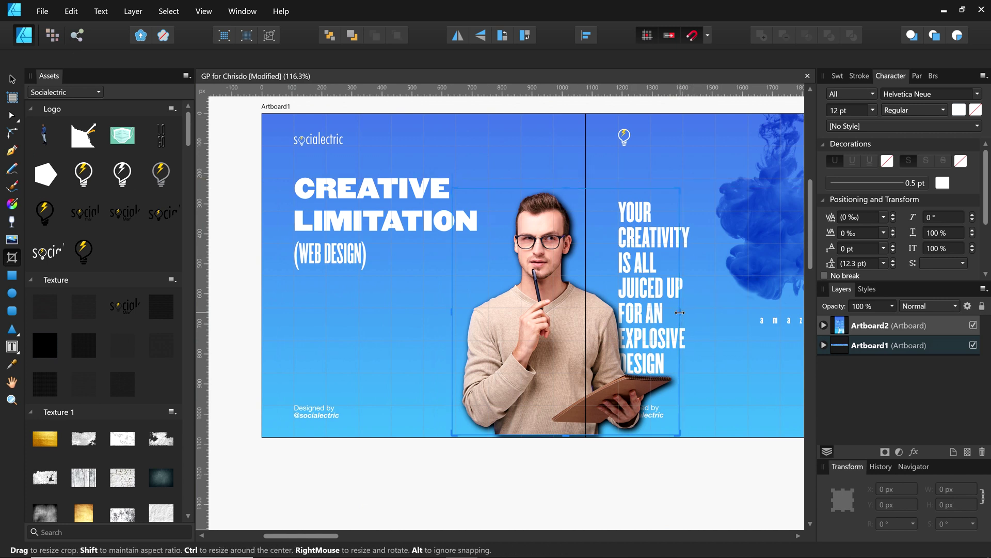
{"action": "left_click", "coordinate": [13, 80]}
{"action": "left_click_drag", "start_coordinate": [539, 337], "coordinate": [528, 339]}
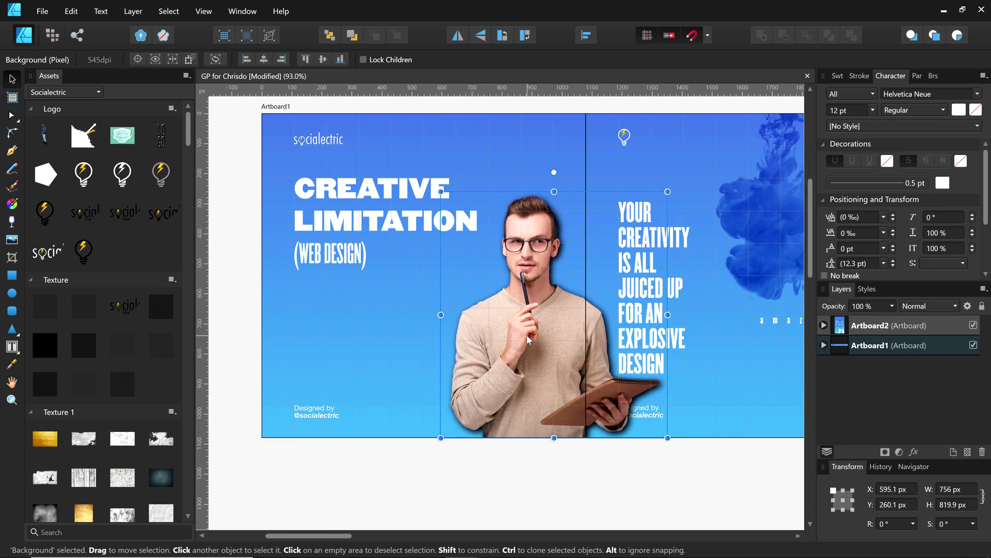
{"action": "scroll", "coordinate": [527, 340], "scroll_direction": "down", "scroll_amount": 5}
{"action": "left_click", "coordinate": [516, 440]}
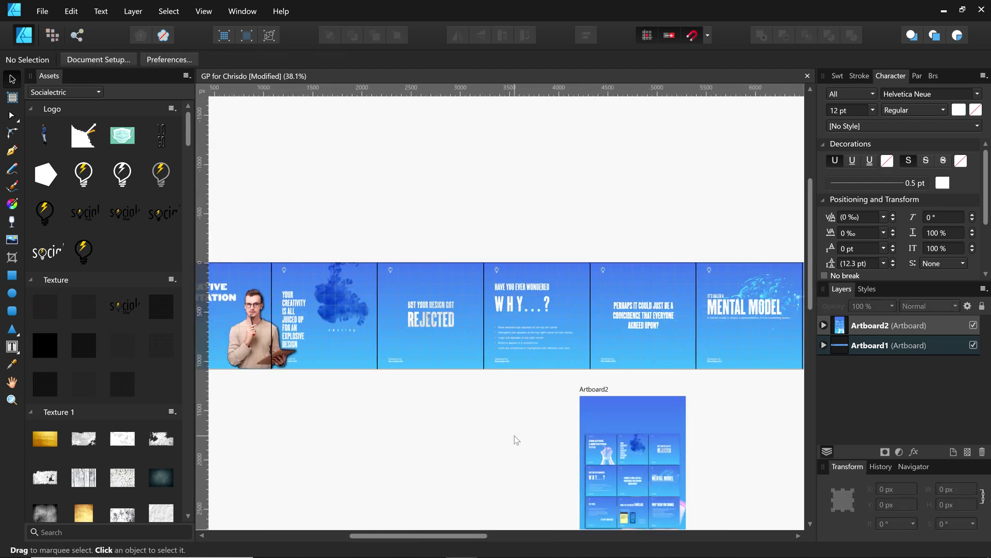
Set the opacity of the man's Outer Shadow layer effect to 40 %
{"action": "scroll", "coordinate": [516, 439], "scroll_direction": "left", "scroll_amount": 5}
{"action": "scroll", "coordinate": [360, 360], "scroll_direction": "up", "scroll_amount": 5}
{"action": "left_click", "coordinate": [641, 324]}
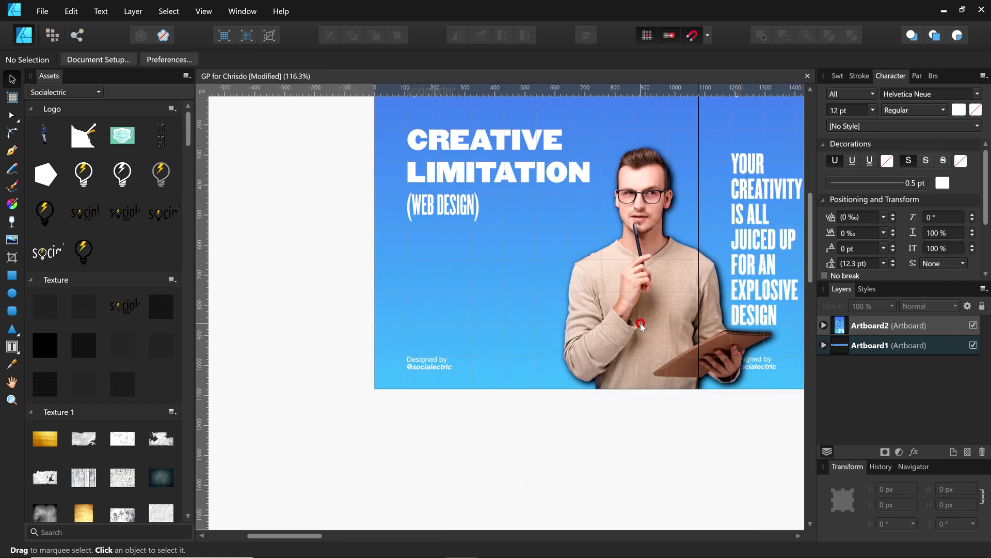
{"action": "left_click", "coordinate": [641, 325]}
{"action": "scroll", "coordinate": [667, 331], "scroll_direction": "right", "scroll_amount": 2}
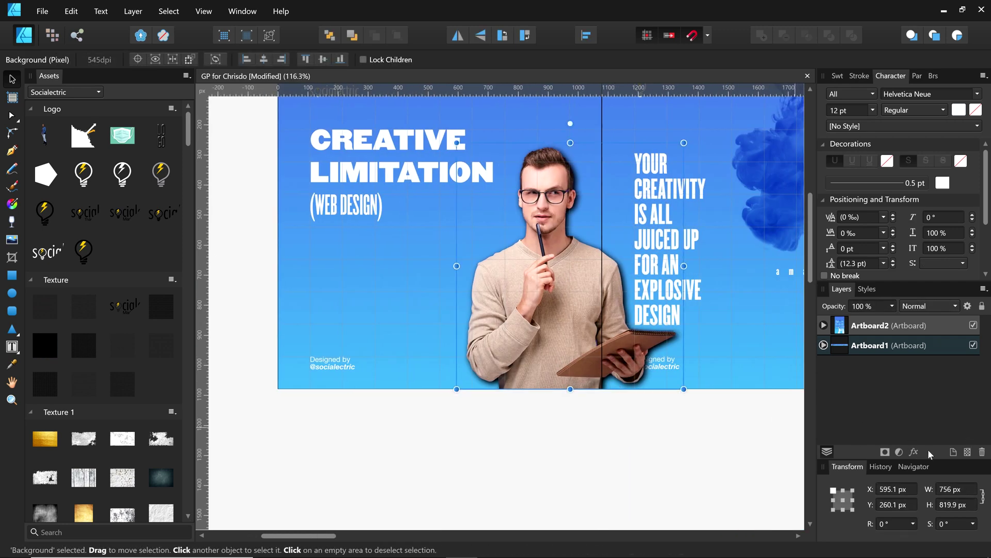
{"action": "left_click", "coordinate": [913, 454]}
{"action": "left_click", "coordinate": [914, 452]}
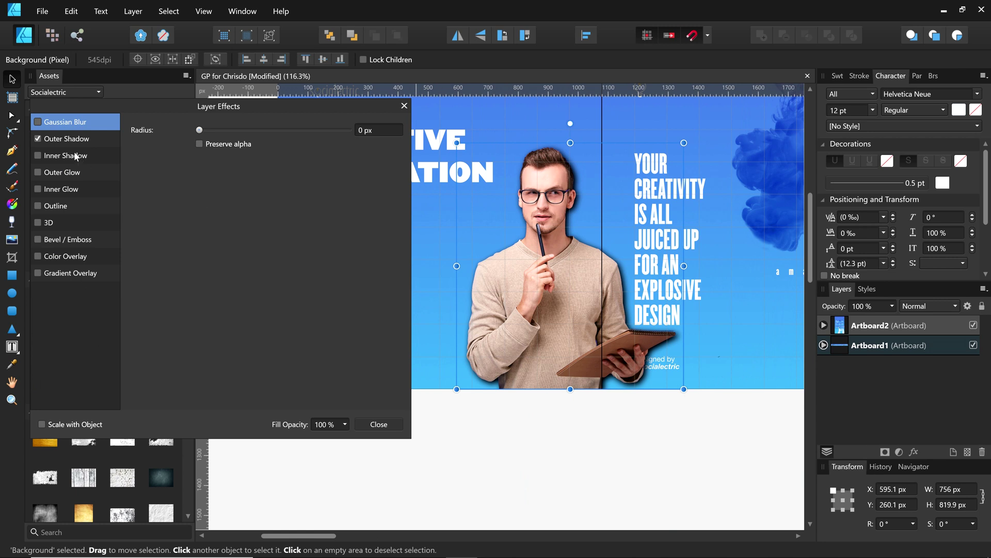
{"action": "left_click", "coordinate": [58, 139]}
{"action": "left_click_drag", "start_coordinate": [347, 147], "coordinate": [288, 145]}
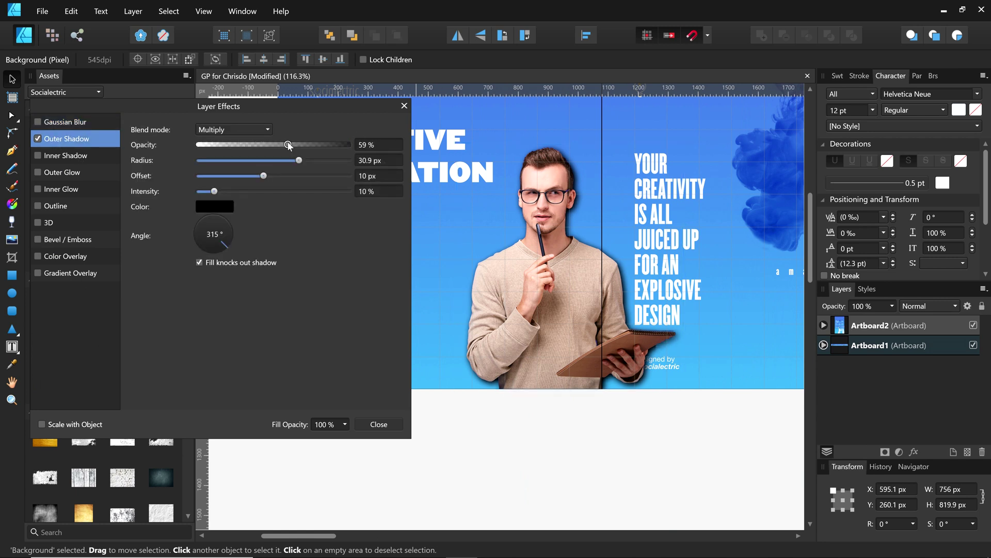
{"action": "type", "text": "4"}
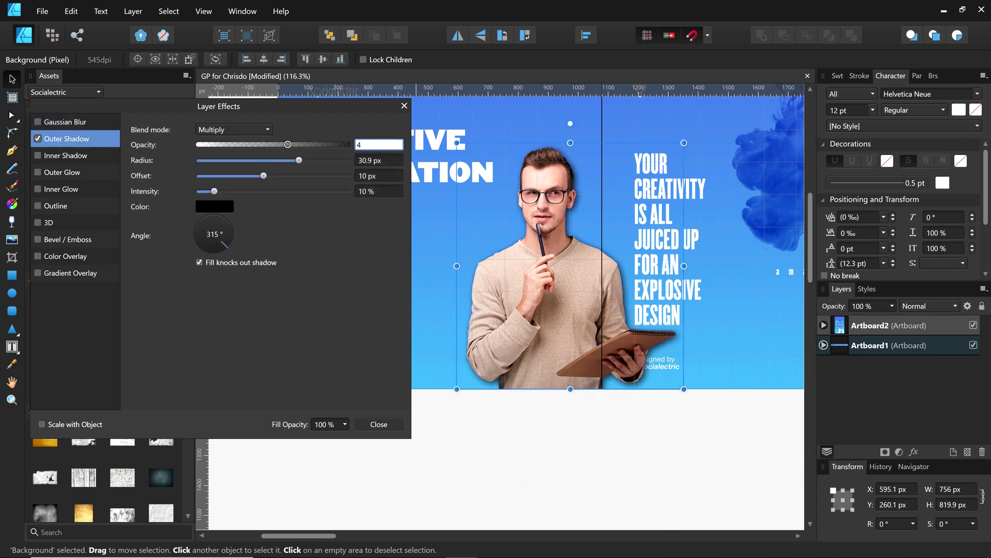
{"action": "type", "text": "0"}
{"action": "key", "text": "Return"}
Set the outer shadow's radius to 30 px and its angle to 225°, and deselect the cutout
{"action": "left_click", "coordinate": [376, 161]}
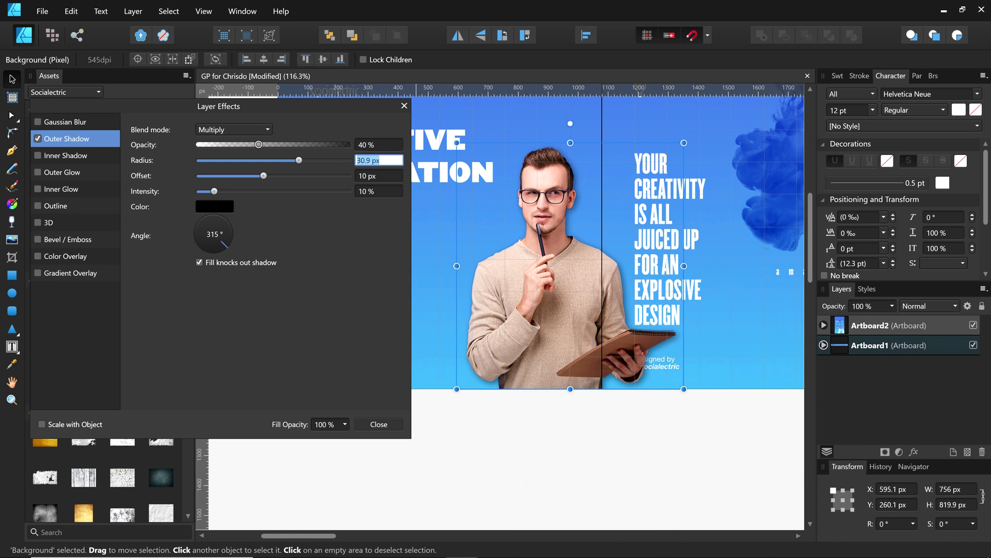
{"action": "left_click", "coordinate": [207, 247]}
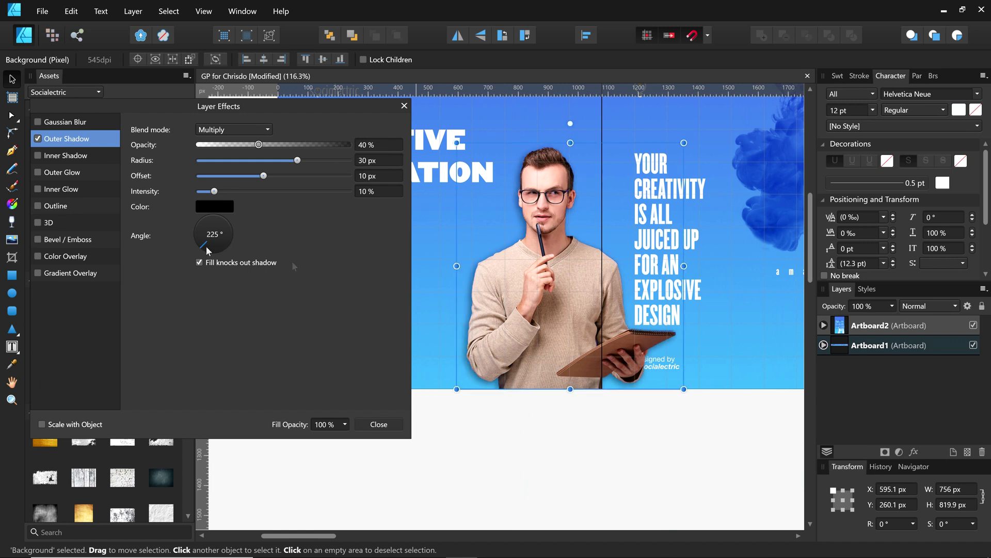
{"action": "left_click", "coordinate": [379, 424]}
{"action": "left_click", "coordinate": [488, 455]}
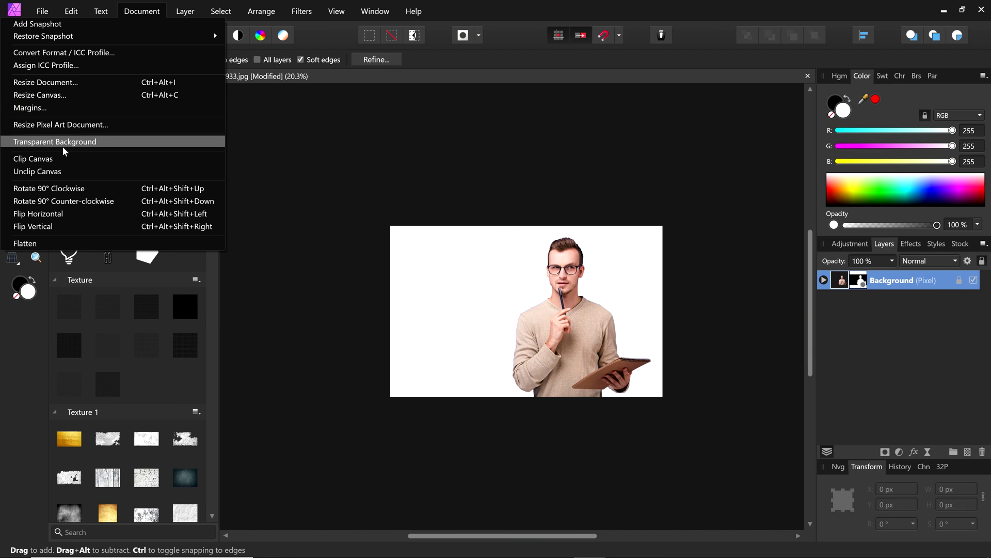
Back in Affinity Photo, give the document a transparent background and export it as 933.png at 5214 × 3277 px to Downloads
{"action": "left_click", "coordinate": [63, 145]}
{"action": "left_click", "coordinate": [44, 12]}
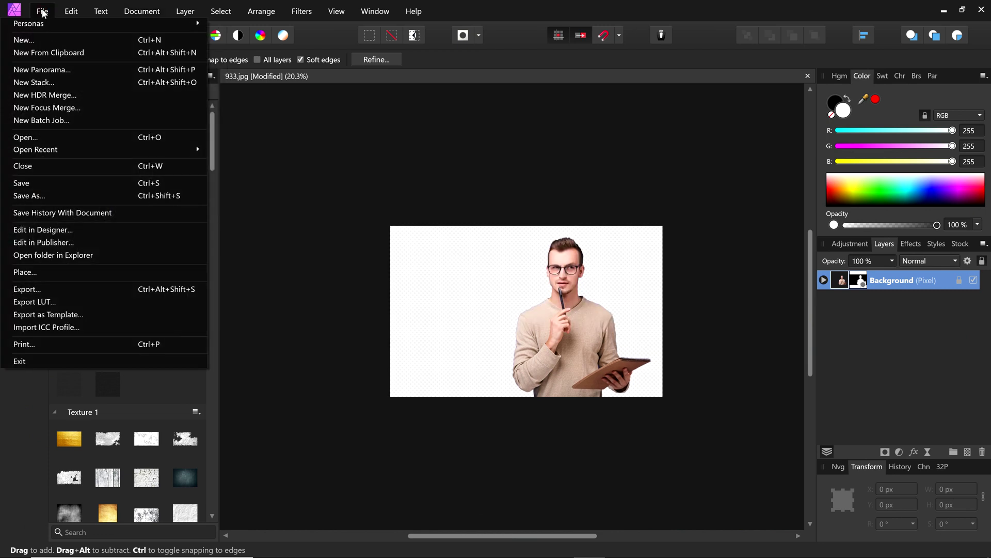
{"action": "left_click", "coordinate": [77, 289]}
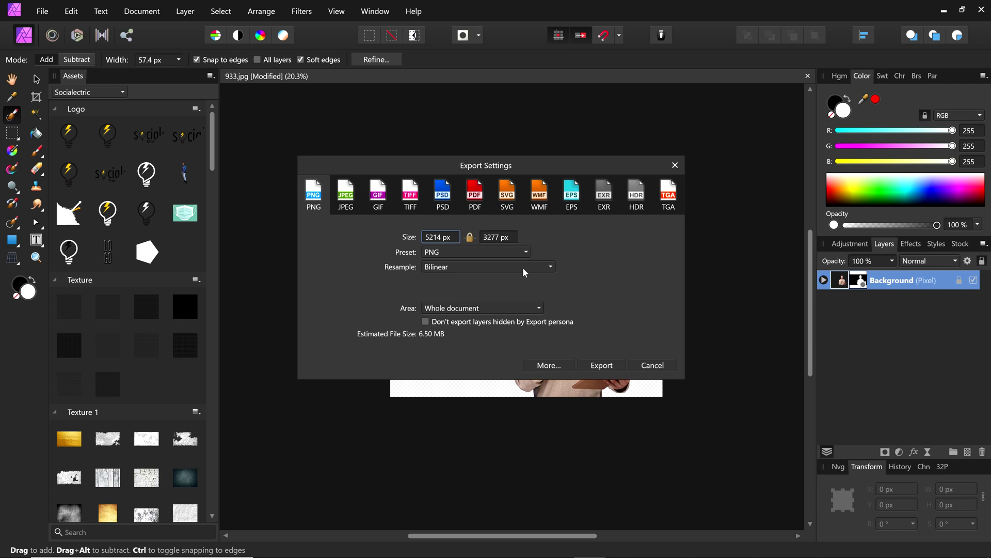
{"action": "left_click", "coordinate": [598, 367]}
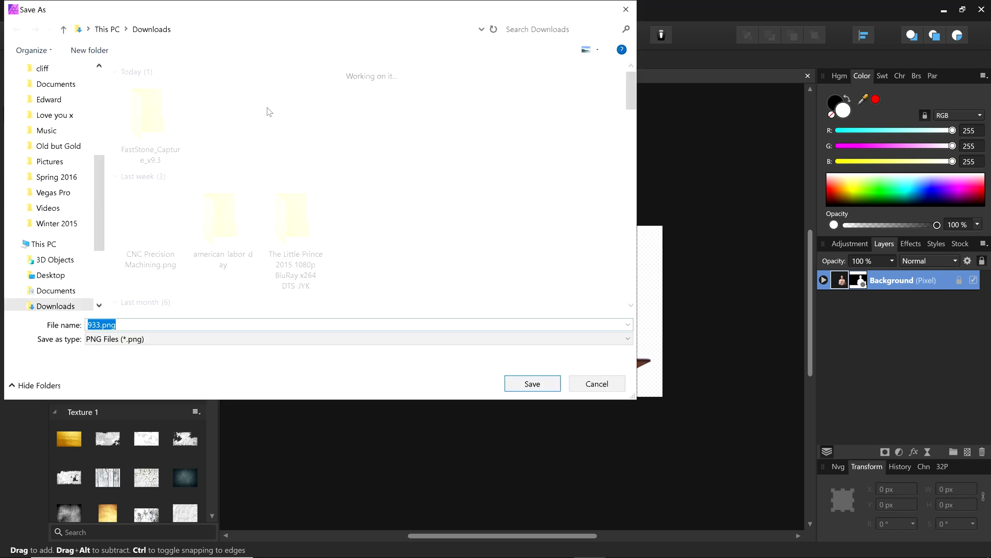
{"action": "left_click", "coordinate": [546, 384]}
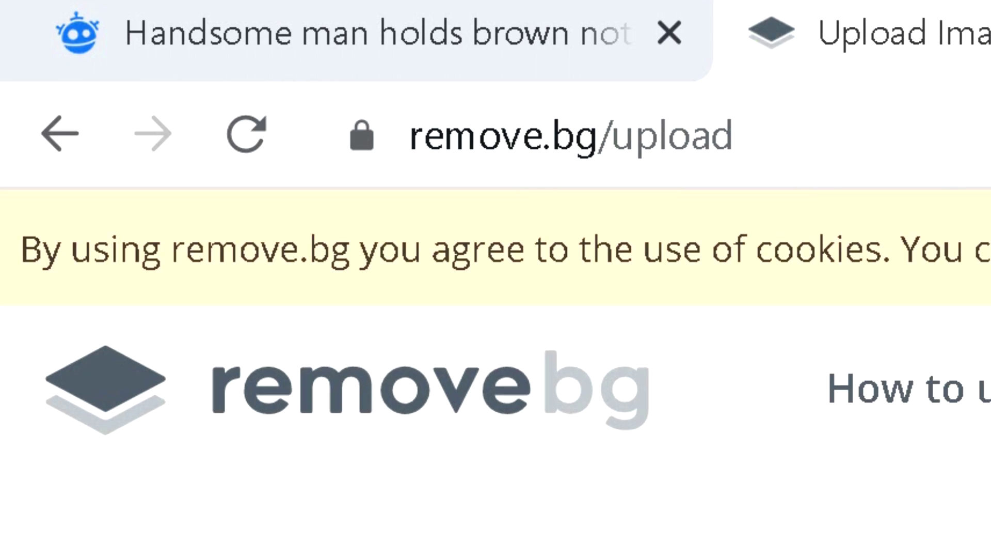
On remove.bg in the browser, upload 933.jpg from the pensive guy photo's folder and download the 630 × 396 preview image without background
{"action": "mouse_move", "coordinate": [425, 545]}
{"action": "left_click", "coordinate": [498, 482]}
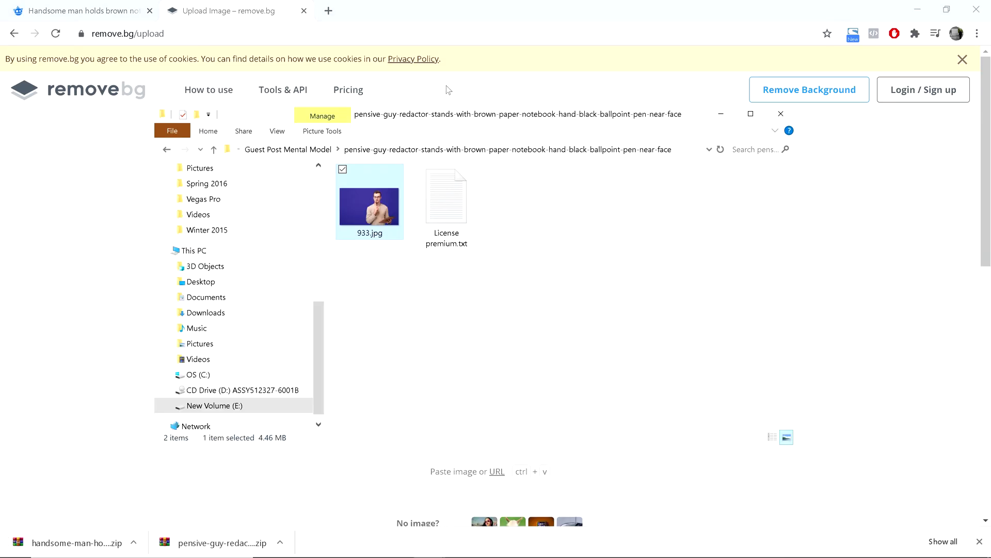
{"action": "left_click_drag", "start_coordinate": [431, 120], "coordinate": [135, 195]}
{"action": "left_click_drag", "start_coordinate": [76, 285], "coordinate": [551, 370]}
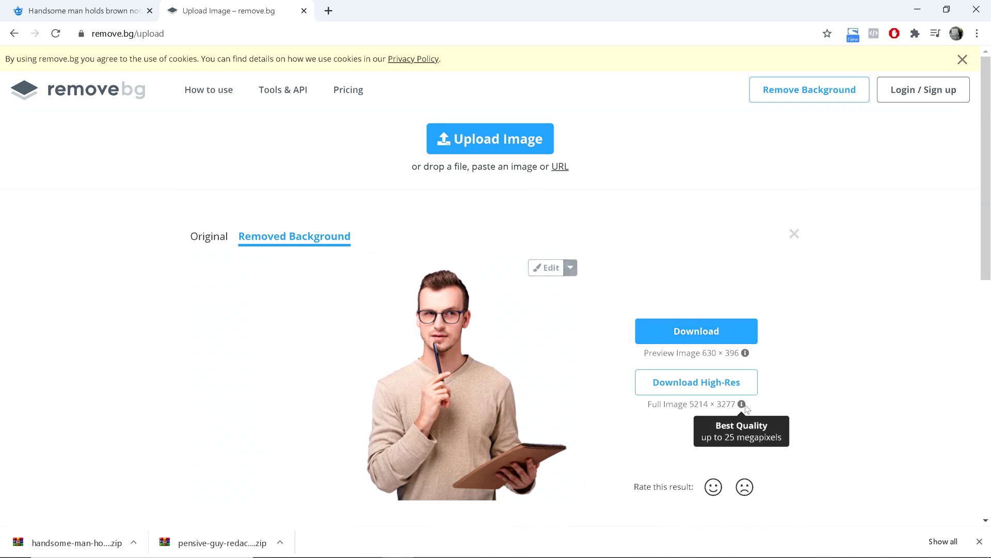
{"action": "left_click", "coordinate": [733, 338]}
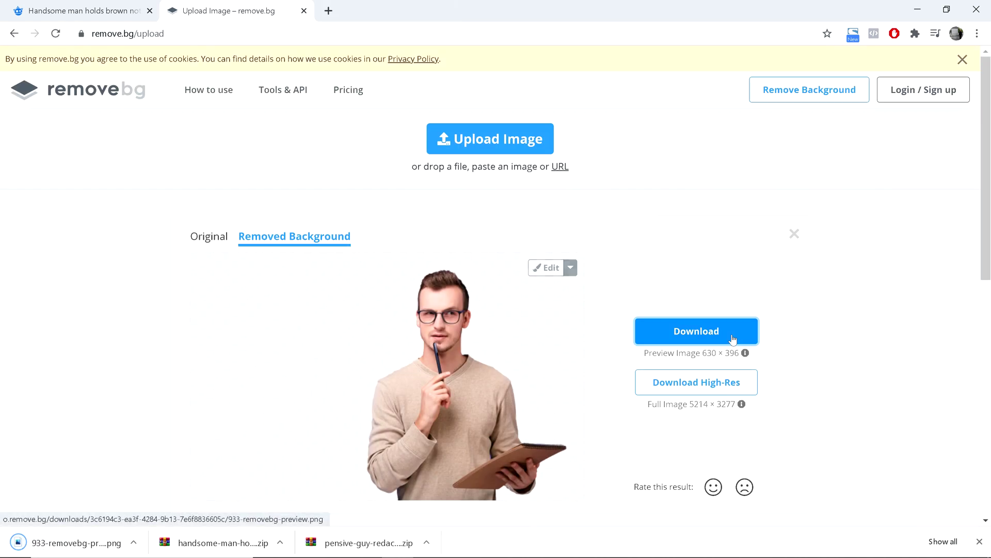
Open the downloaded 933-removebg-preview.png and the exported 933.png from Downloads, and place their windows side by side to compare the cutouts' quality
{"action": "left_click", "coordinate": [89, 540]}
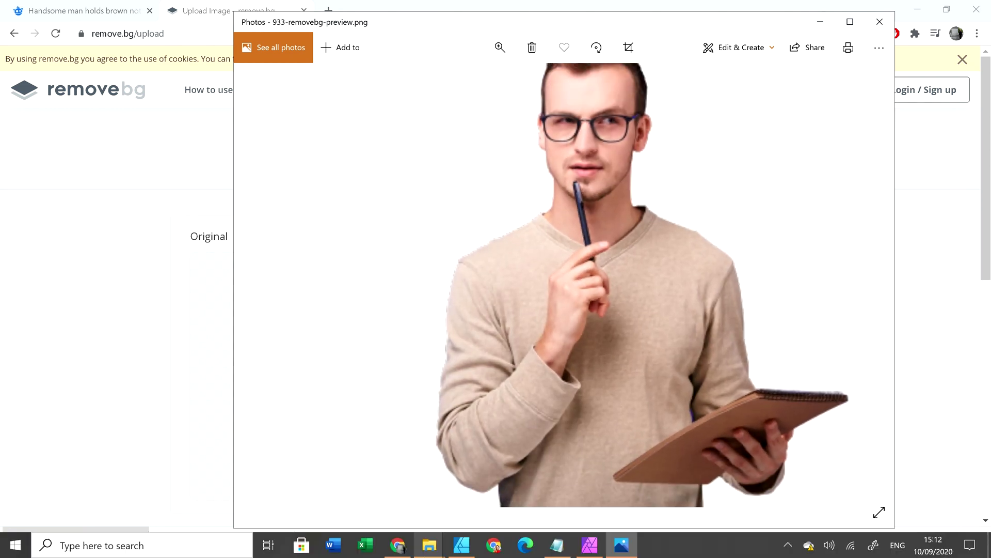
{"action": "mouse_move", "coordinate": [429, 546]}
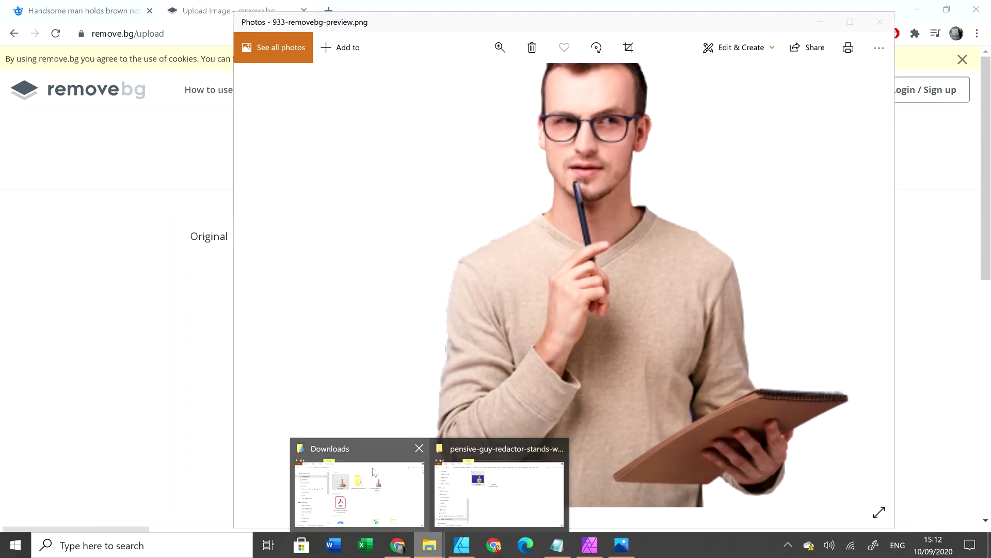
{"action": "left_click", "coordinate": [373, 471]}
{"action": "left_click", "coordinate": [793, 217]}
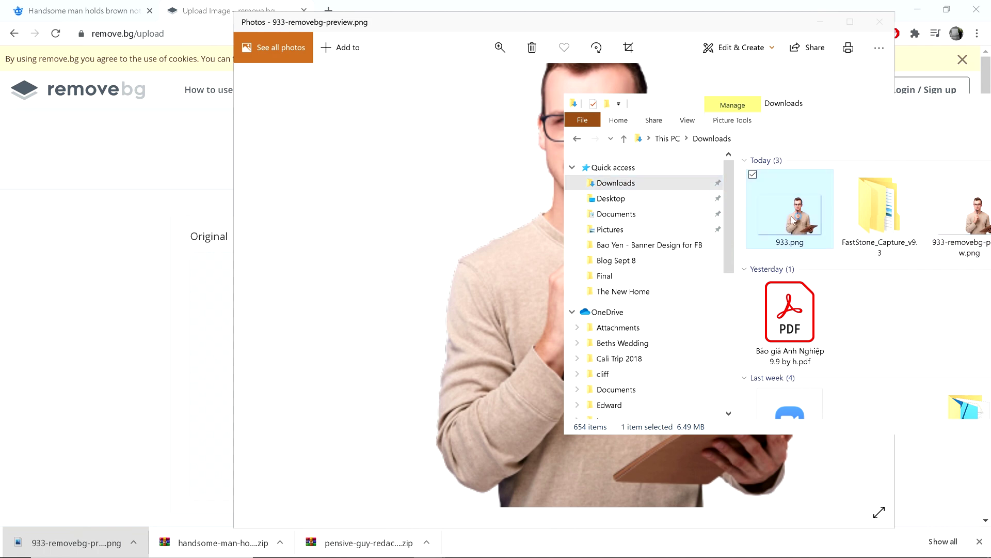
{"action": "double_click", "coordinate": [792, 218]}
{"action": "left_click_drag", "start_coordinate": [687, 26], "coordinate": [306, 38]}
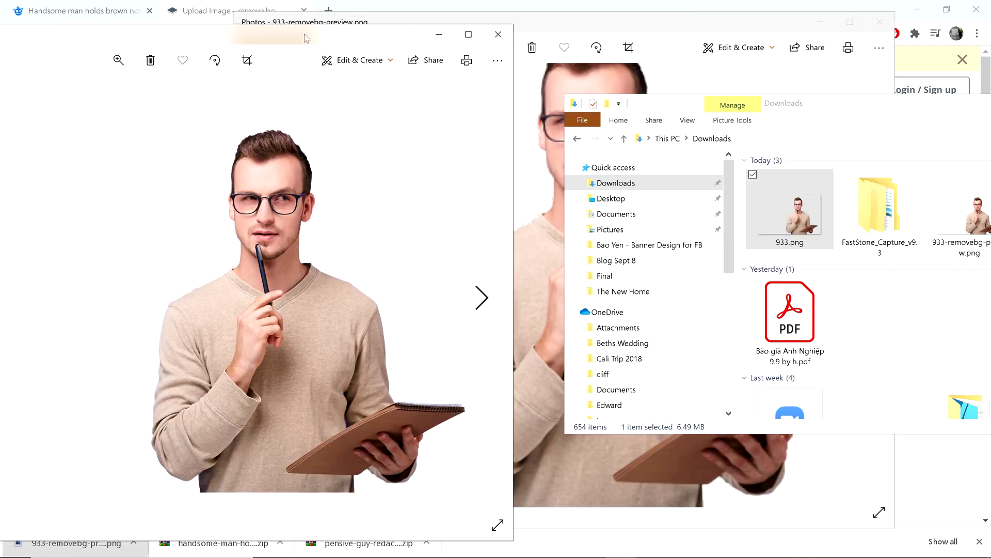
{"action": "left_click_drag", "start_coordinate": [584, 23], "coordinate": [578, 61]}
{"action": "left_click", "coordinate": [142, 146]}
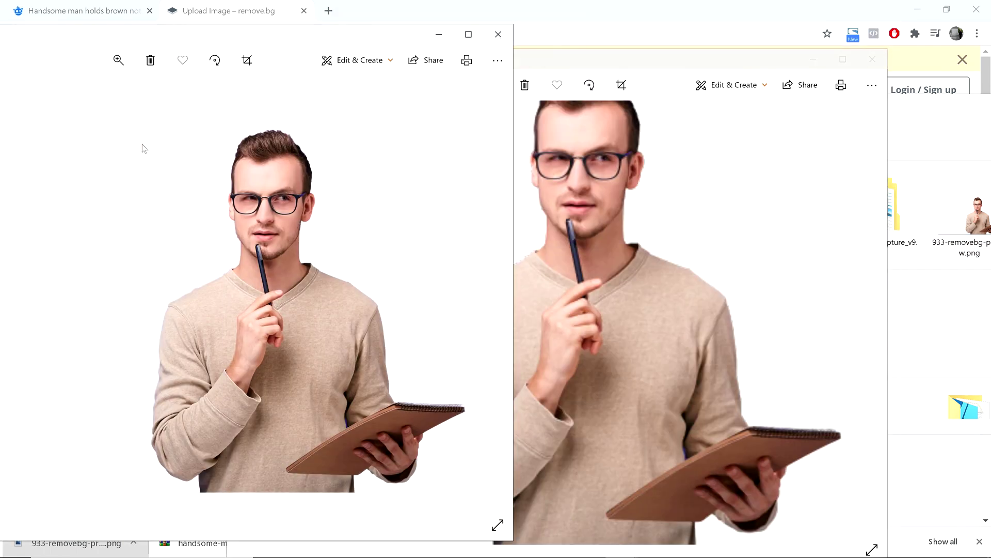
{"action": "scroll", "coordinate": [243, 204], "scroll_direction": "up", "scroll_amount": 5}
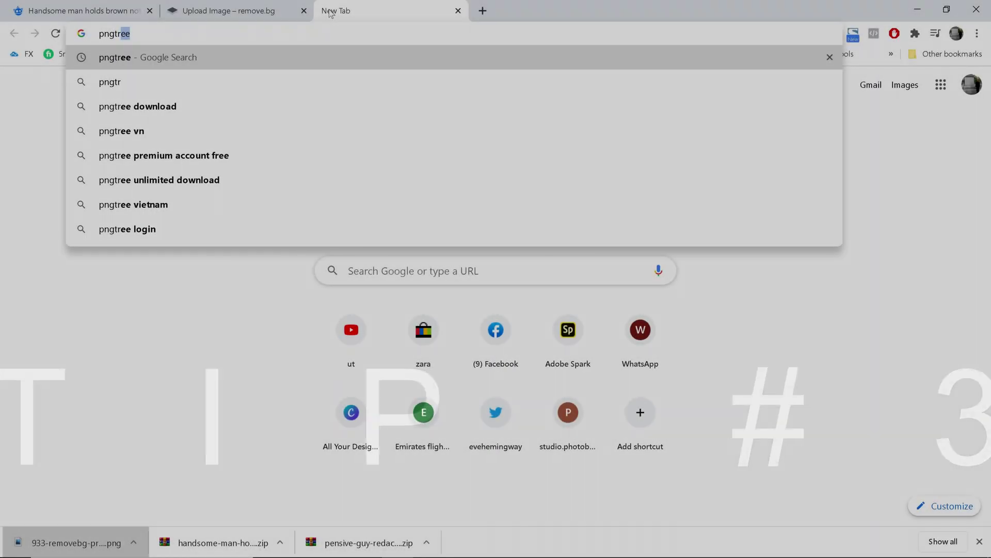
Open pngtree.com in the browser, dismiss the sale offer, search for "person" and look through the resulting images
{"action": "key", "text": "Return"}
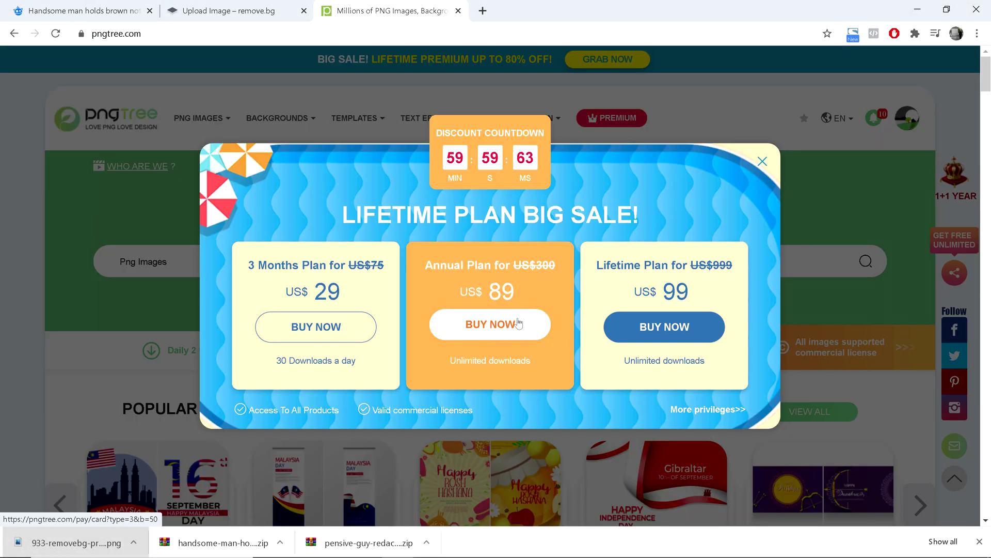
{"action": "left_click", "coordinate": [762, 162]}
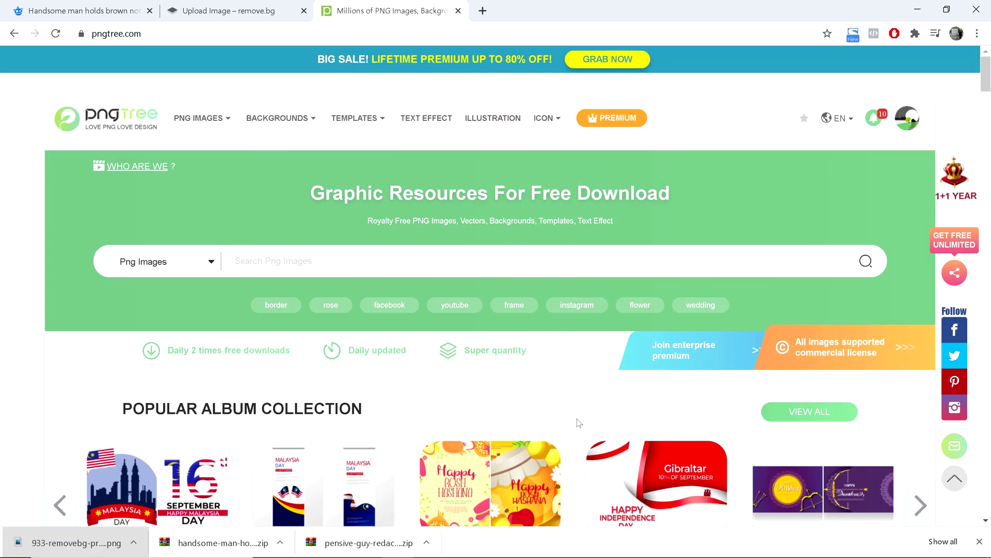
{"action": "left_click", "coordinate": [378, 261]}
{"action": "type", "text": "person"}
{"action": "key", "text": "Return"}
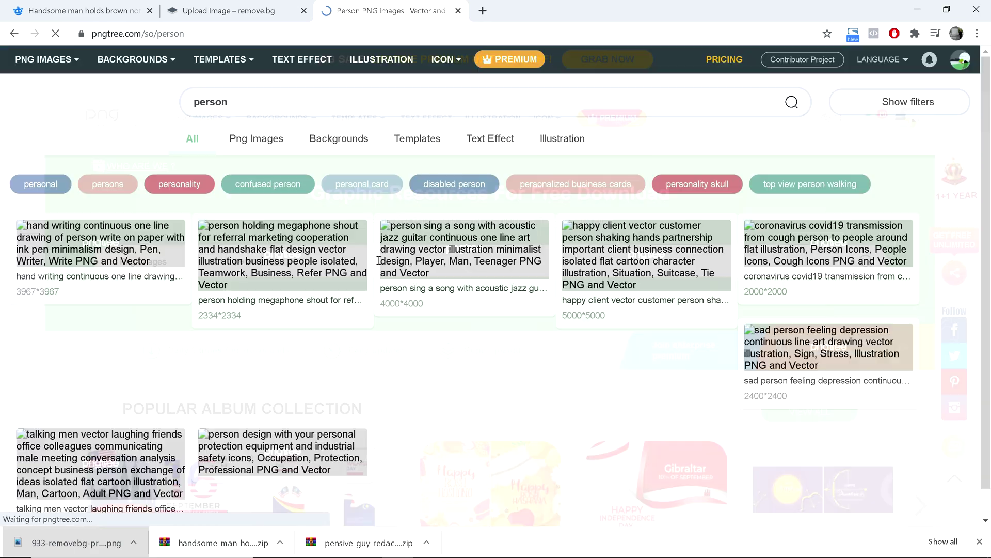
{"action": "scroll", "coordinate": [511, 321], "scroll_direction": "down", "scroll_amount": 4}
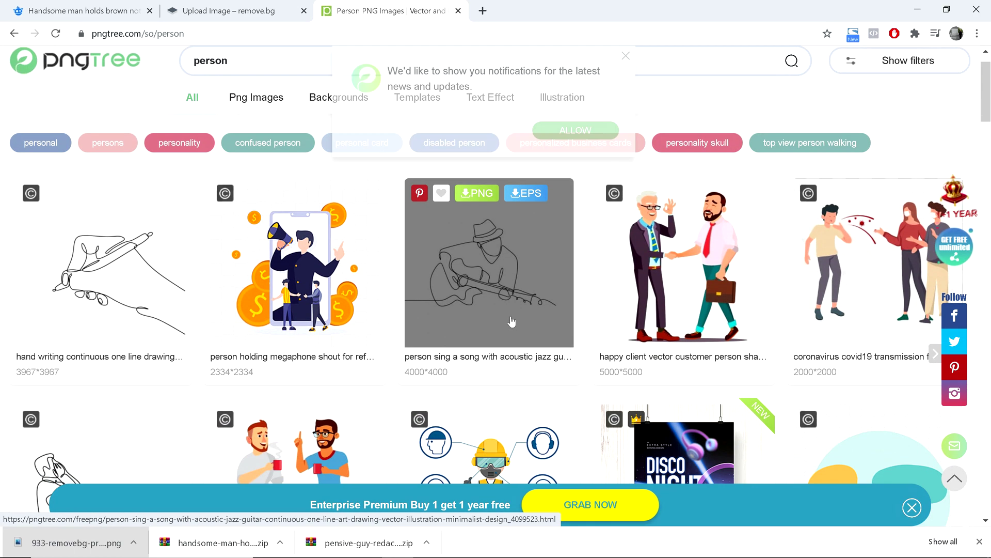
{"action": "scroll", "coordinate": [512, 321], "scroll_direction": "down", "scroll_amount": 5}
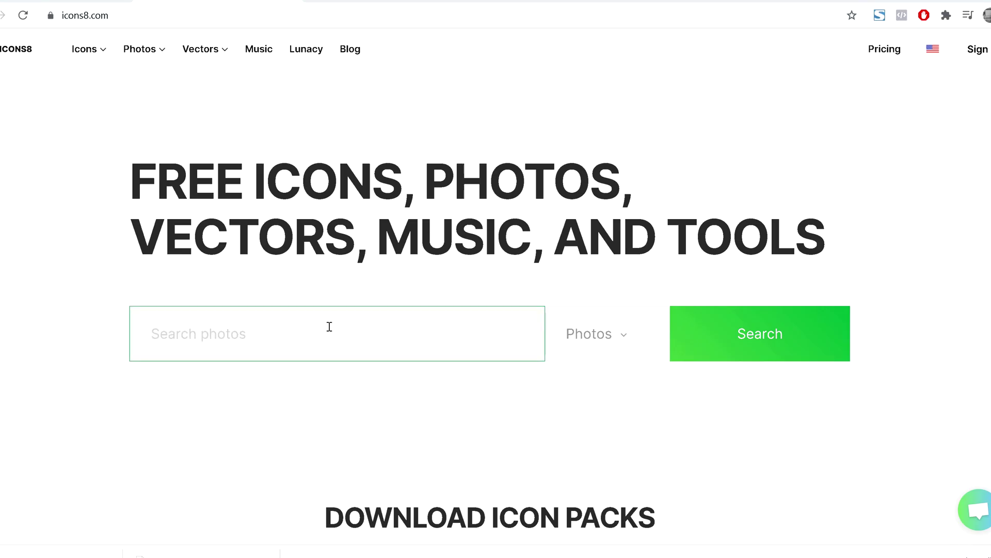
Search the Icons8 photos for "thinking" and open the photo "Have a lot to think about"
{"action": "key", "text": "Return"}
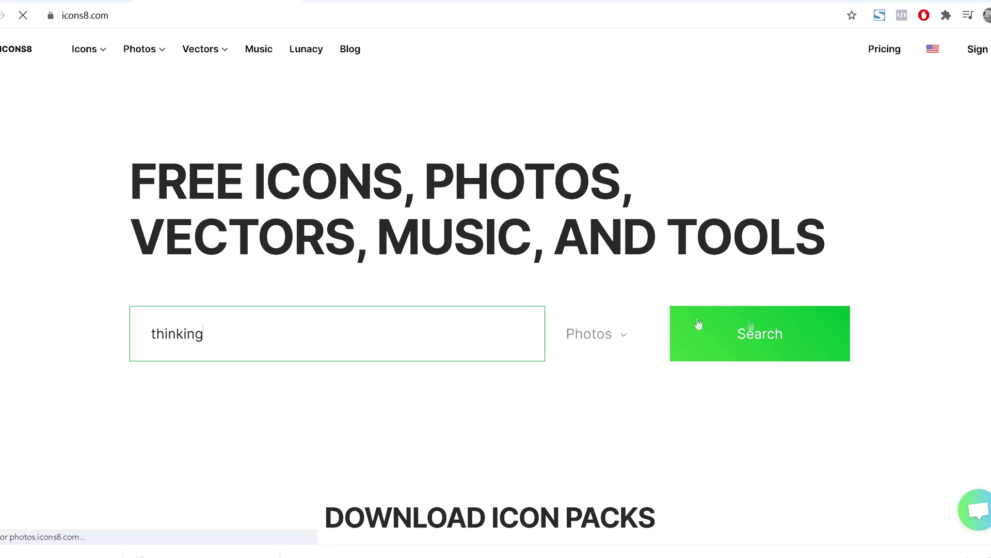
{"action": "left_click", "coordinate": [779, 333]}
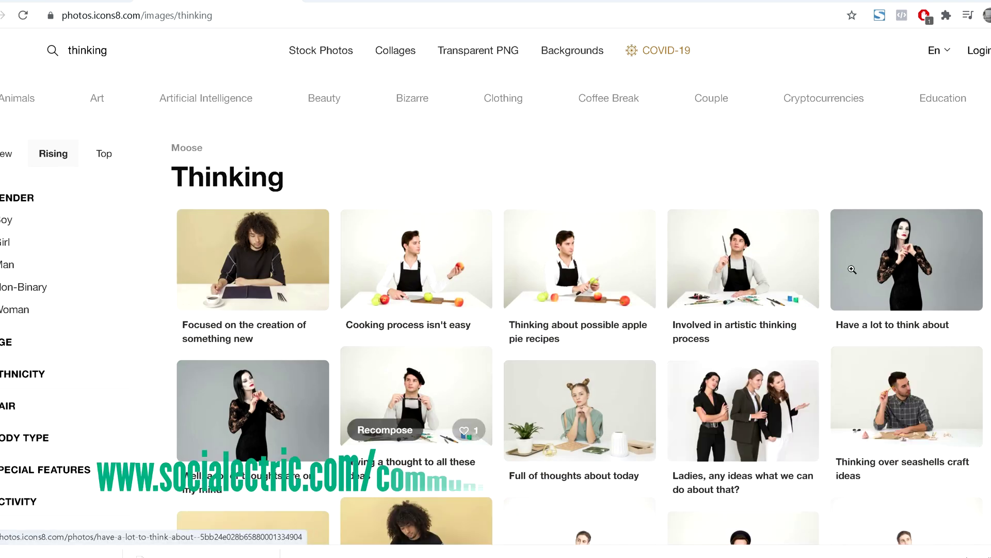
{"action": "left_click", "coordinate": [905, 266]}
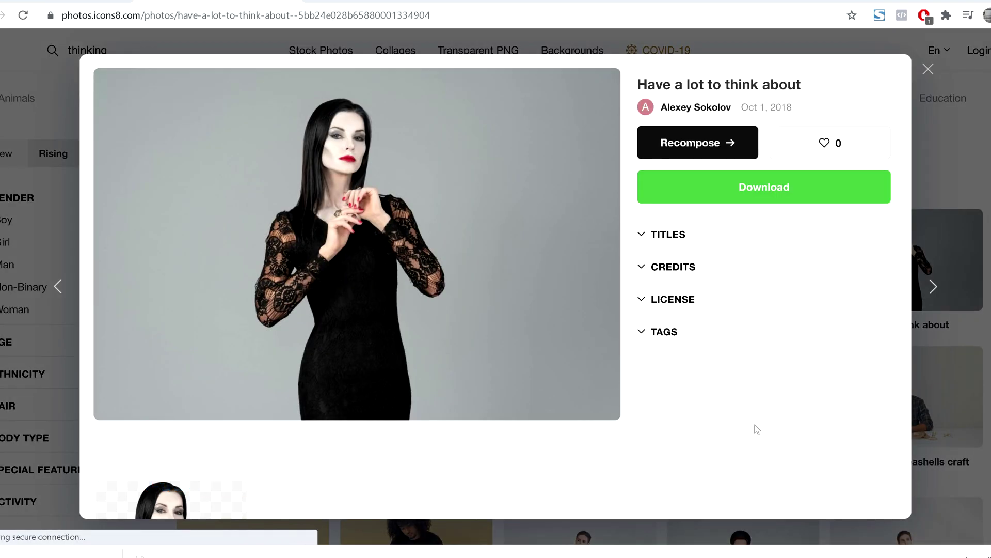
Examine the photo's background-free version and browse the similar stock photos of the woman in the black dress
{"action": "scroll", "coordinate": [756, 428], "scroll_direction": "down", "scroll_amount": 1}
{"action": "scroll", "coordinate": [756, 429], "scroll_direction": "down", "scroll_amount": 7}
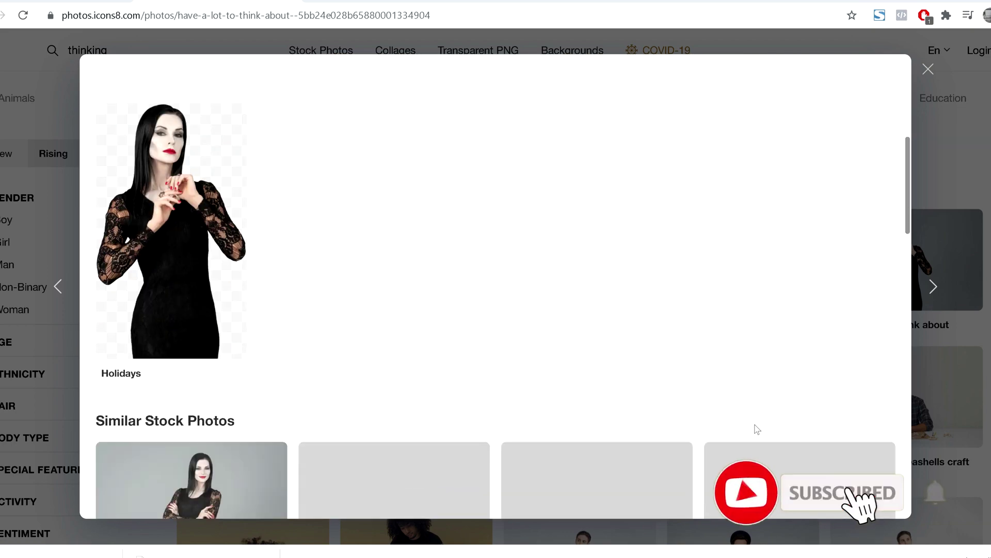
{"action": "scroll", "coordinate": [231, 277], "scroll_direction": "down", "scroll_amount": 5}
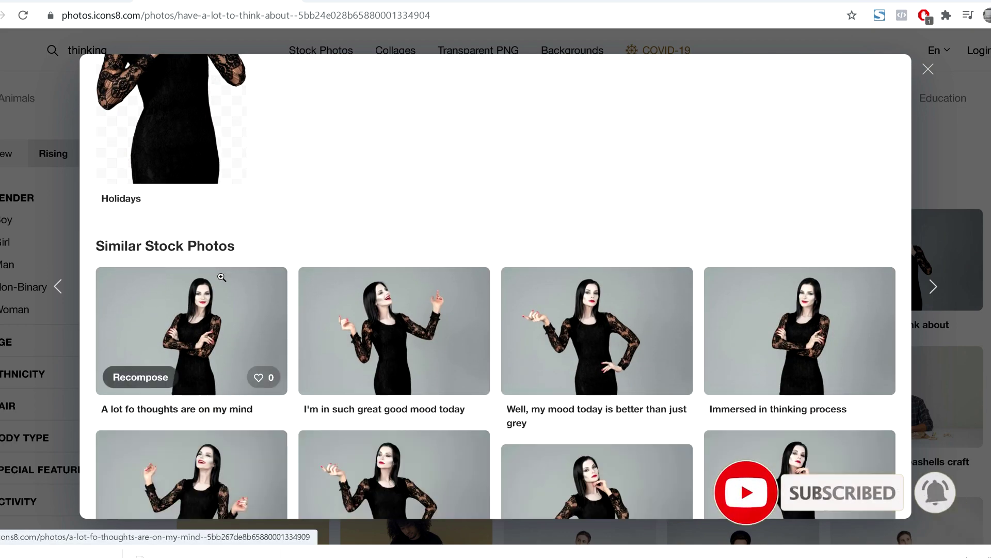
{"action": "scroll", "coordinate": [222, 277], "scroll_direction": "down", "scroll_amount": 12}
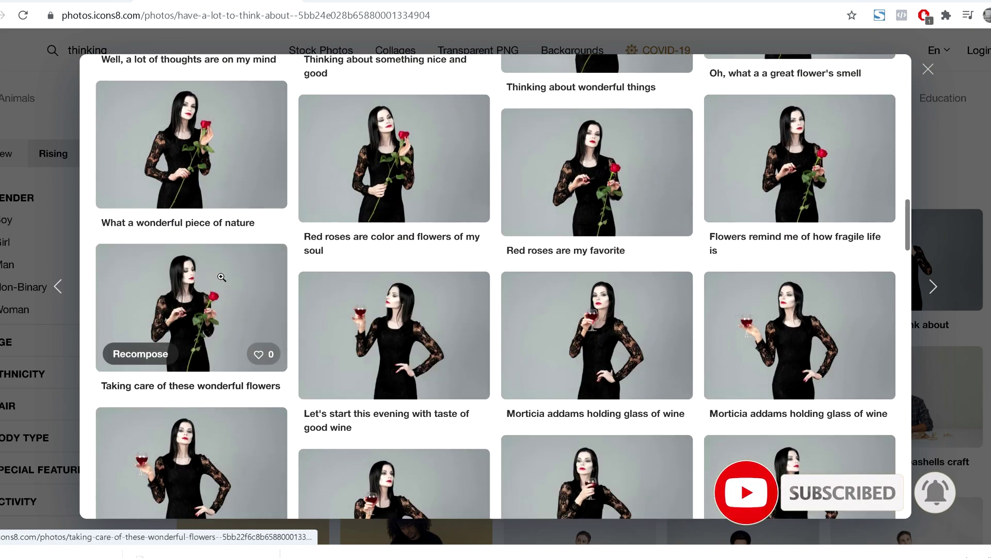
{"action": "scroll", "coordinate": [221, 278], "scroll_direction": "down", "scroll_amount": 5}
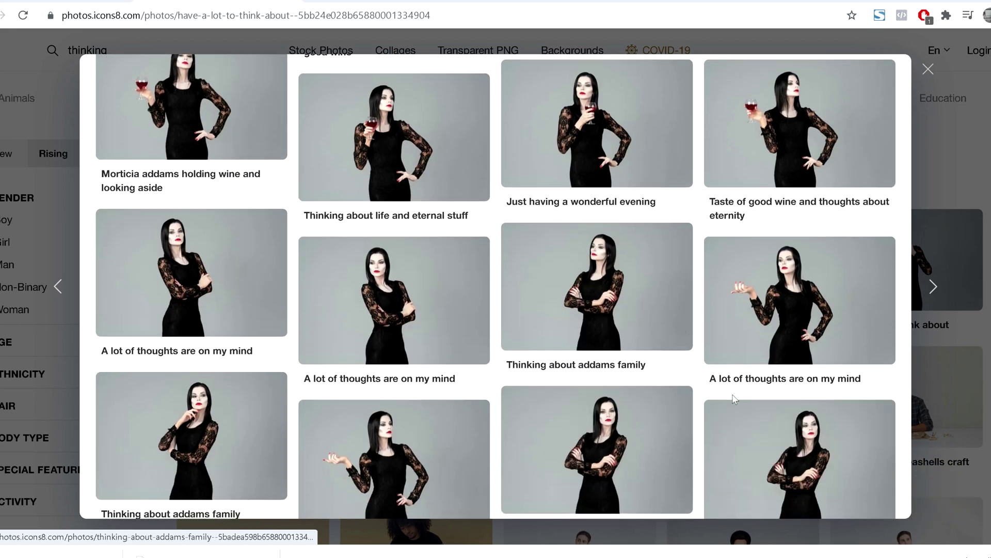
{"action": "scroll", "coordinate": [749, 408], "scroll_direction": "down", "scroll_amount": 10}
{"action": "left_click", "coordinate": [810, 554]}
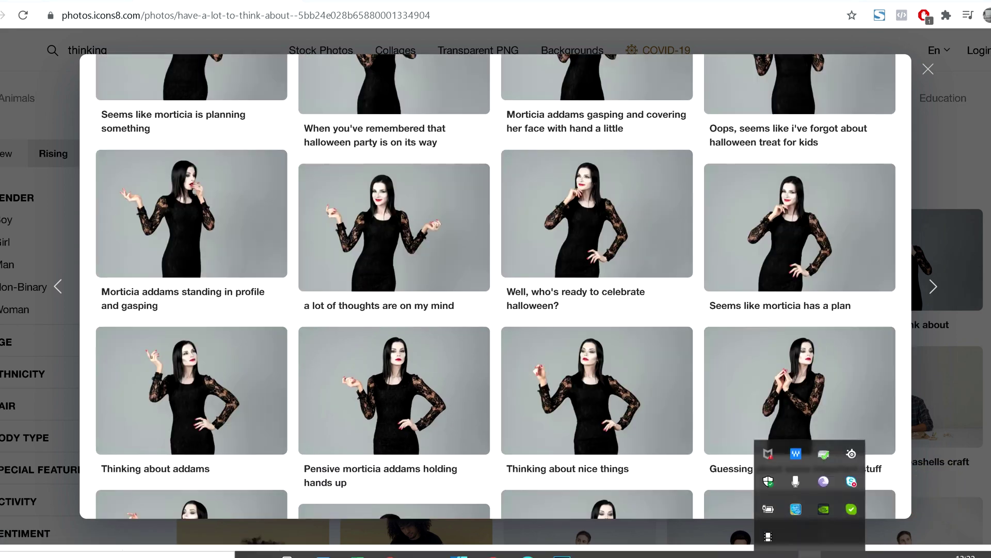